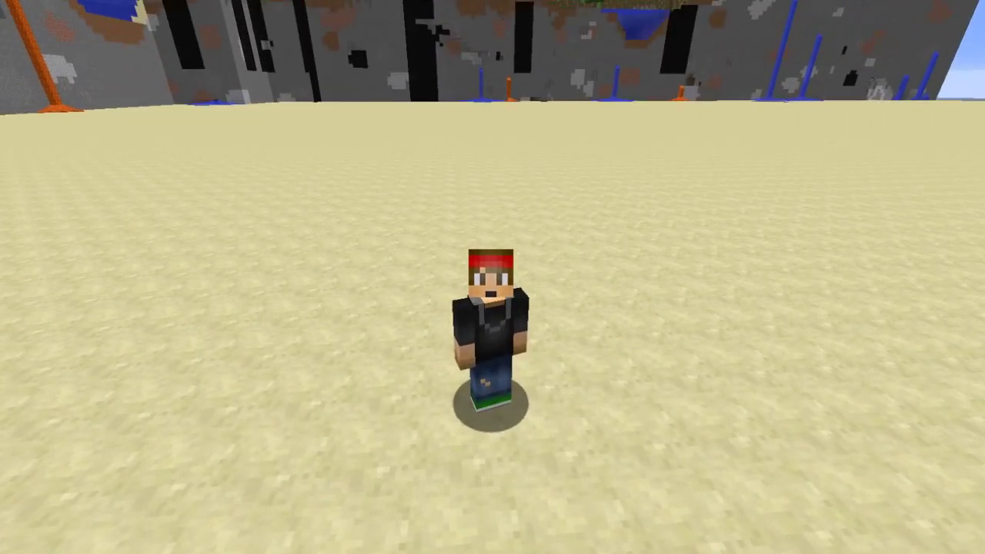
# Step: Switch to first-person view and try the existing Mystery Vault, which shows an Error screen
pyautogui.press('F1')
pyautogui.press('F5')
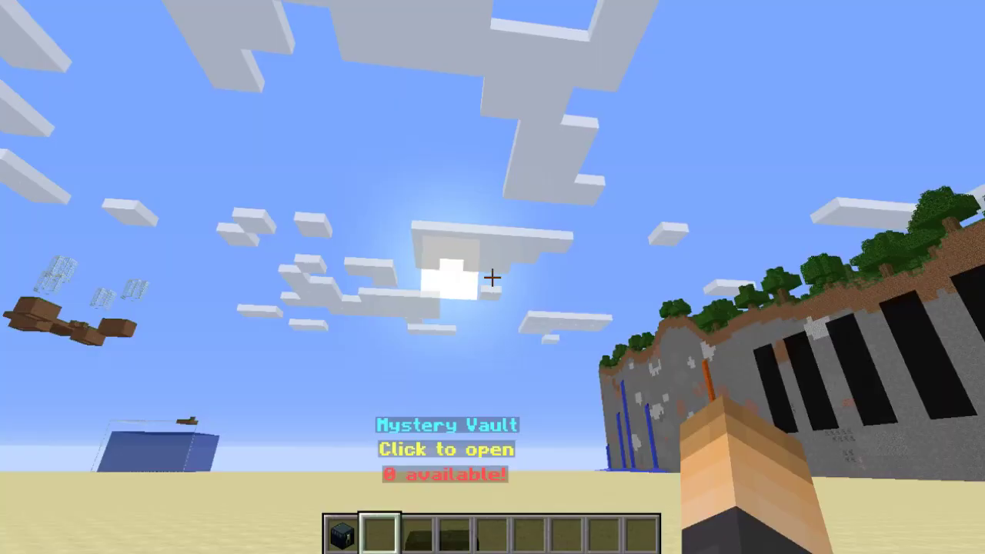
pyautogui.press('w')
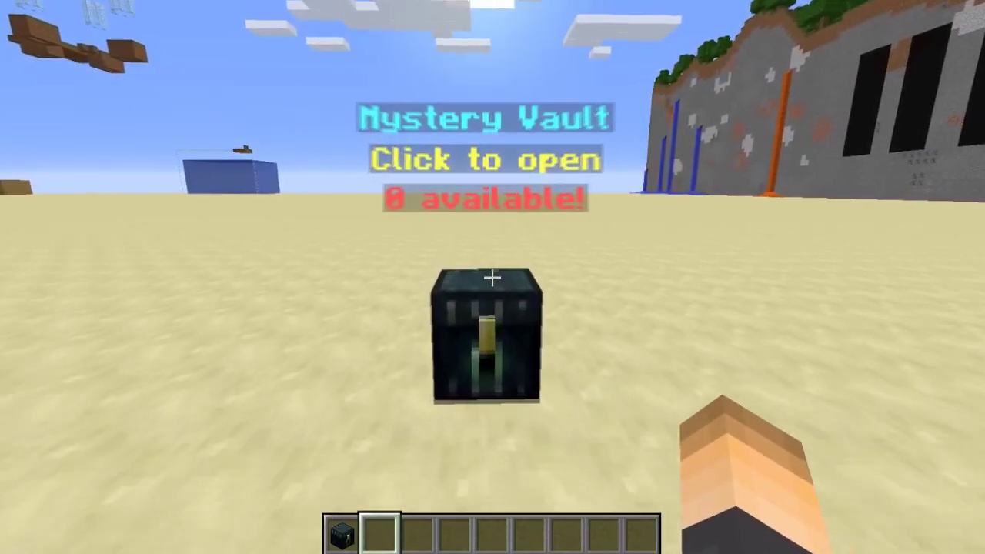
pyautogui.press('w')
pyautogui.press('s')
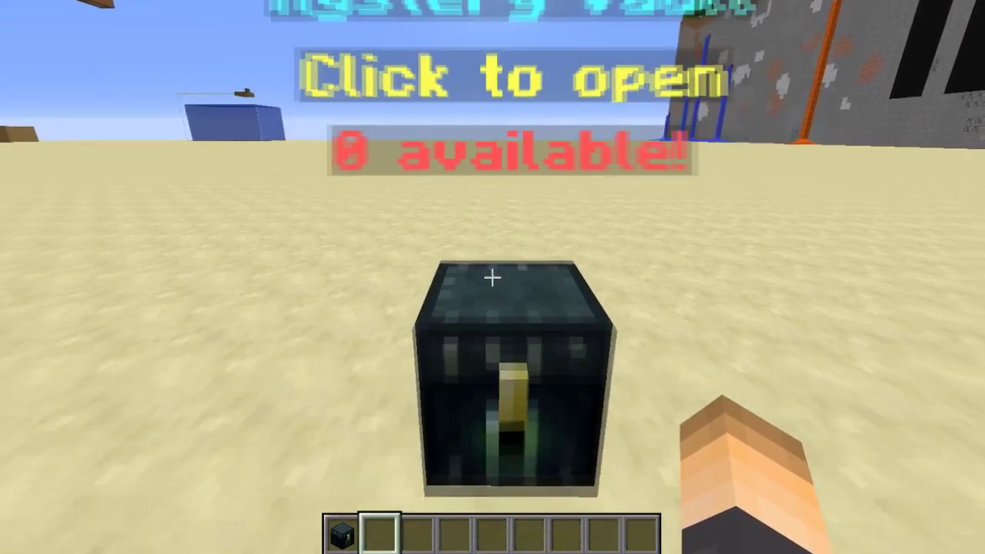
pyautogui.press('w')
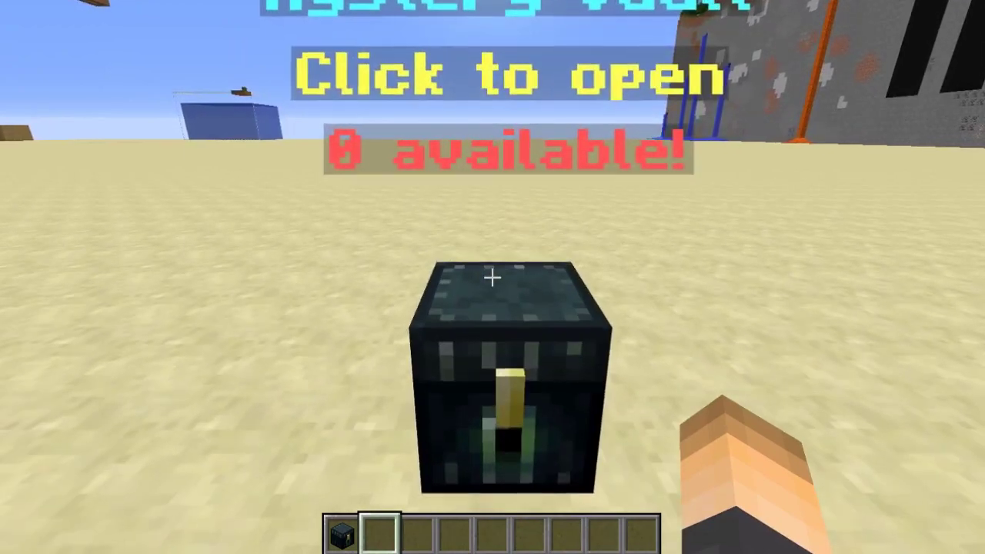
pyautogui.press('s')
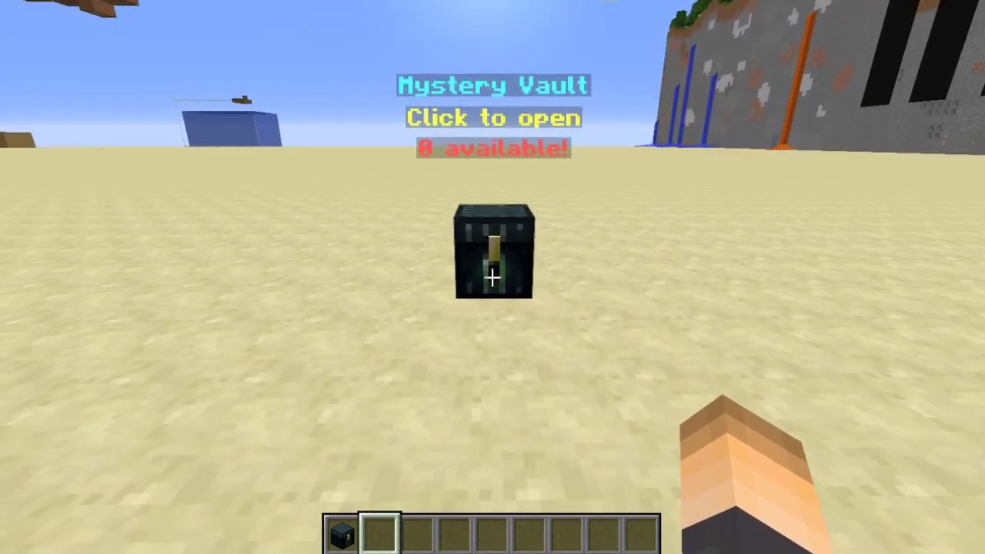
pyautogui.press('w')
pyautogui.press('s')
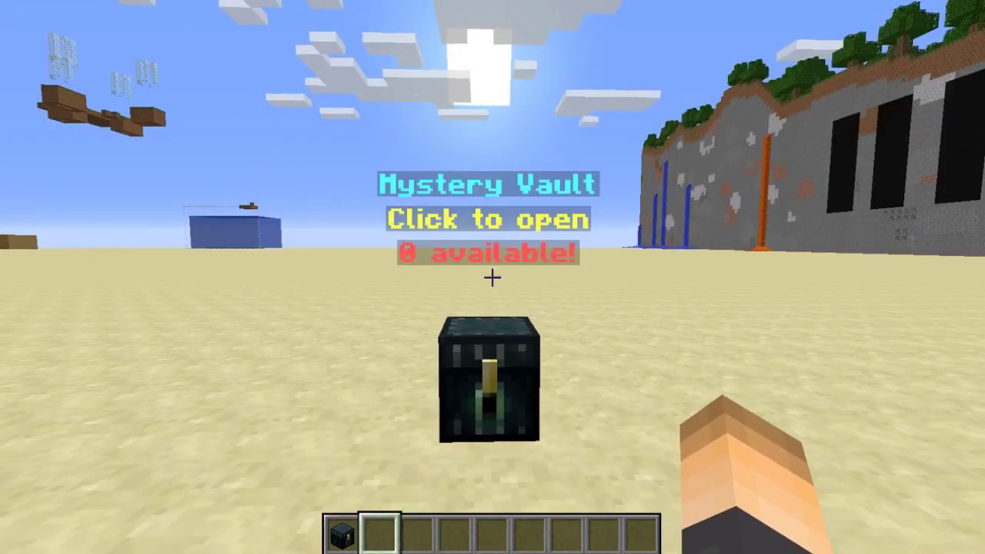
pyautogui.rightClick(492, 277)
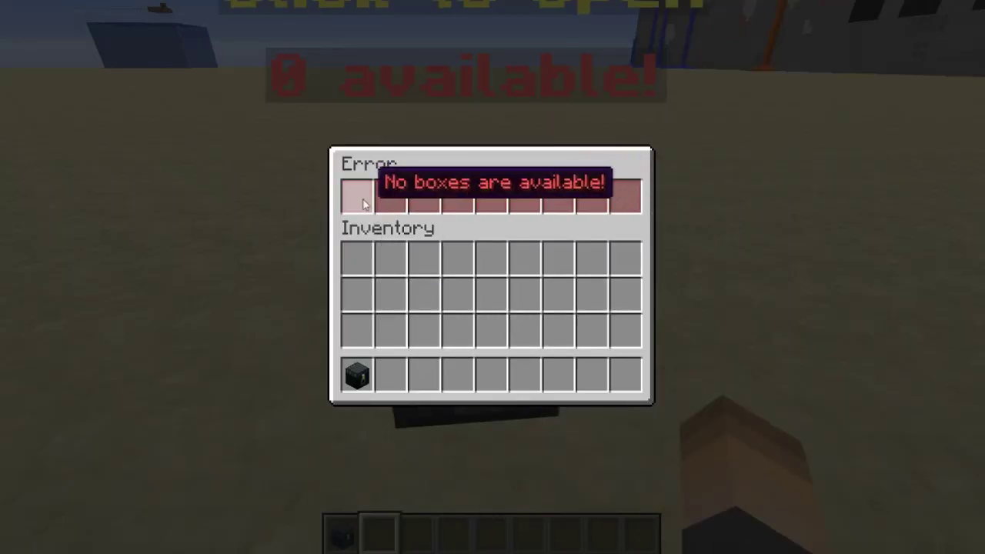
pyautogui.press('Escape')
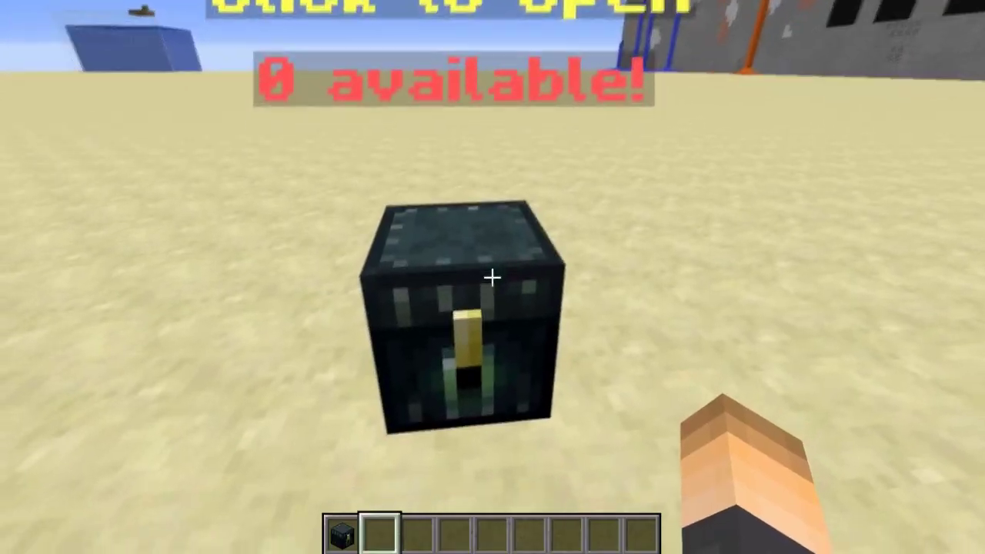
# Step: Retry the Mystery Vault, dismiss the Error screen again, and back away to empty sand
pyautogui.press('s')
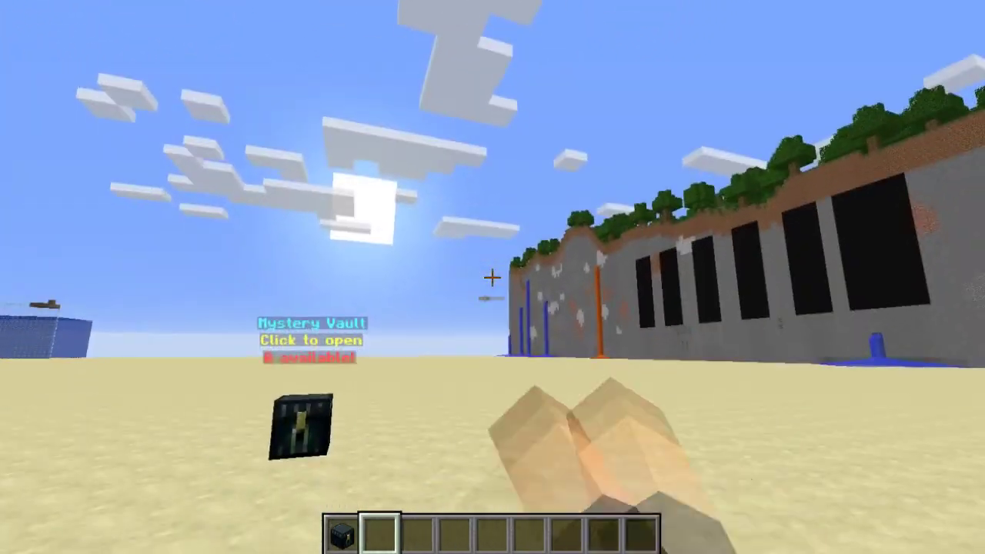
pyautogui.press('w')
pyautogui.press('w')
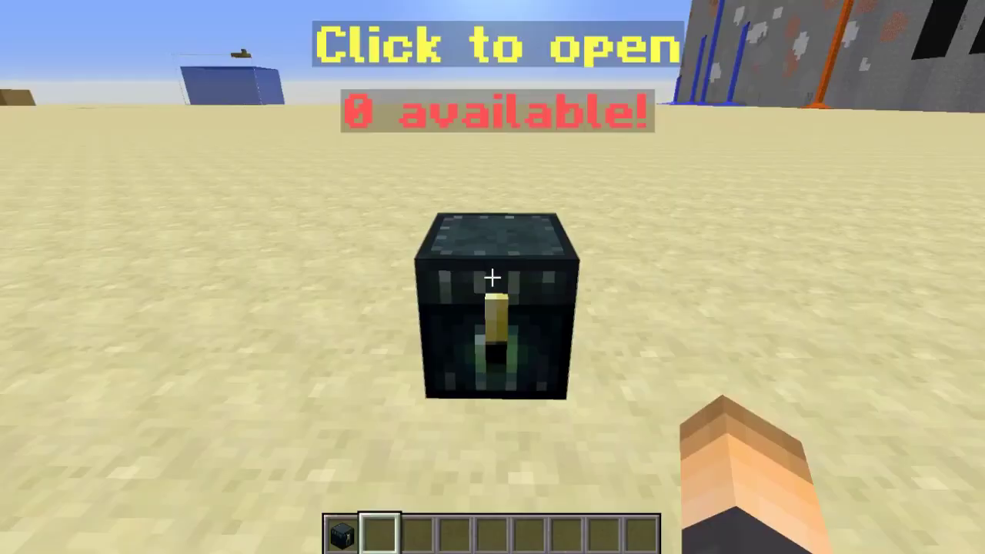
pyautogui.rightClick(493, 277)
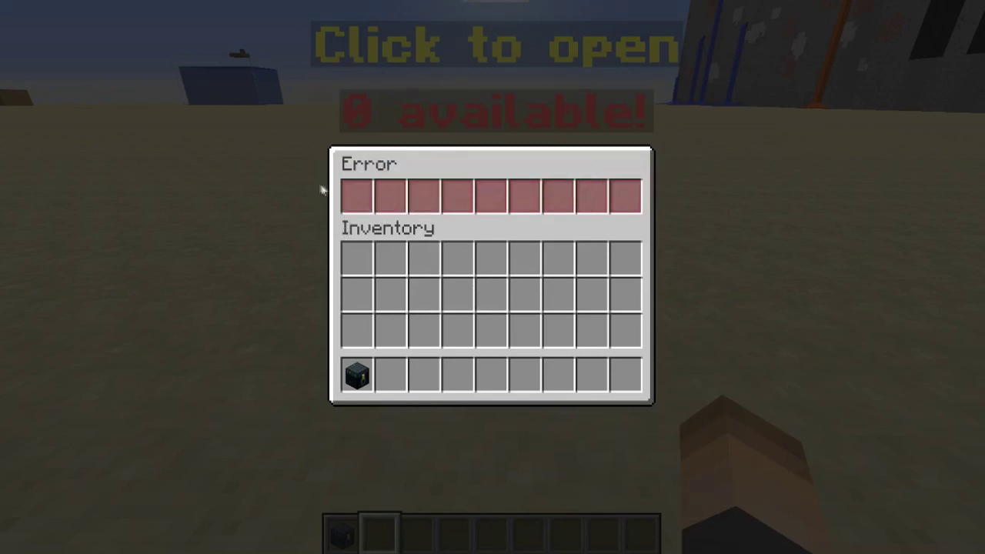
pyautogui.press('Escape')
pyautogui.press('s')
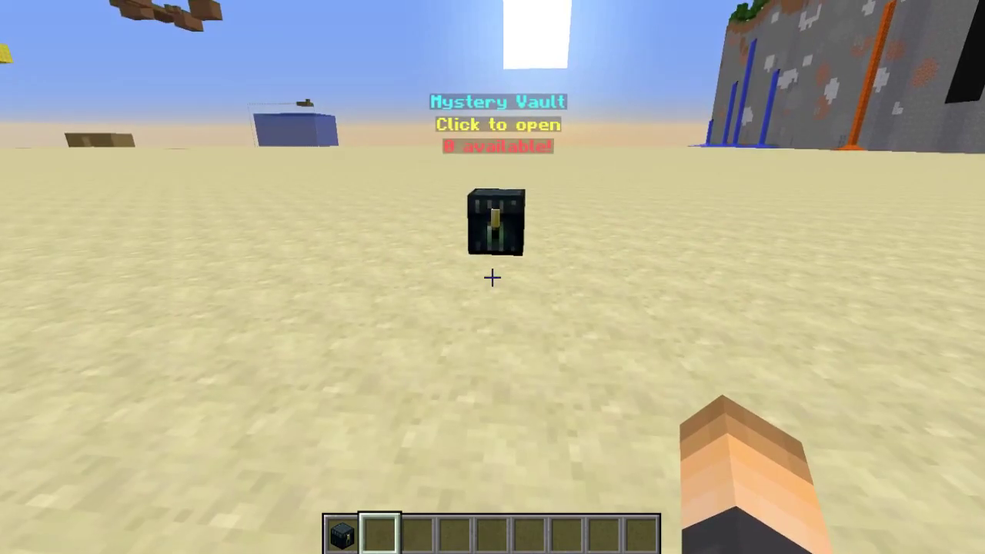
pyautogui.press('w')
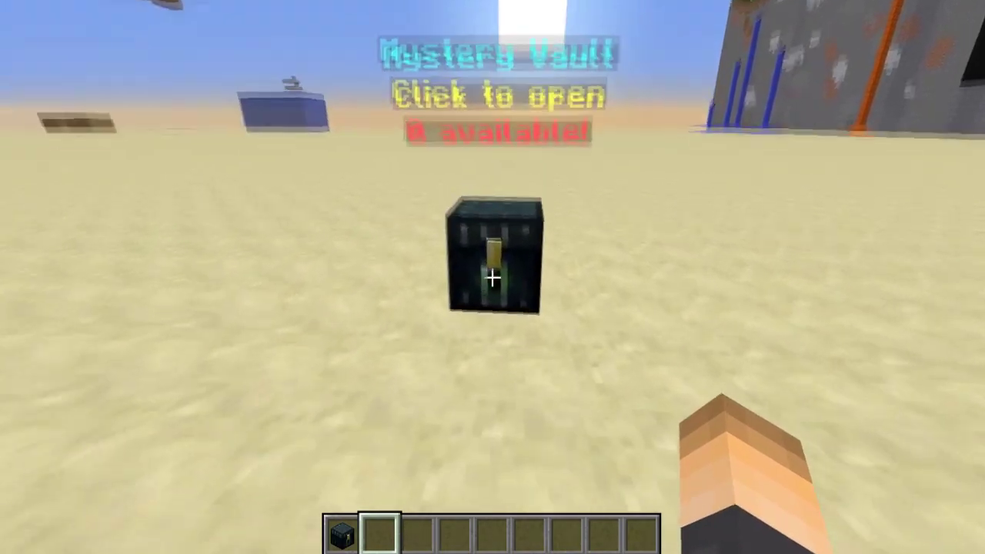
pyautogui.press('s')
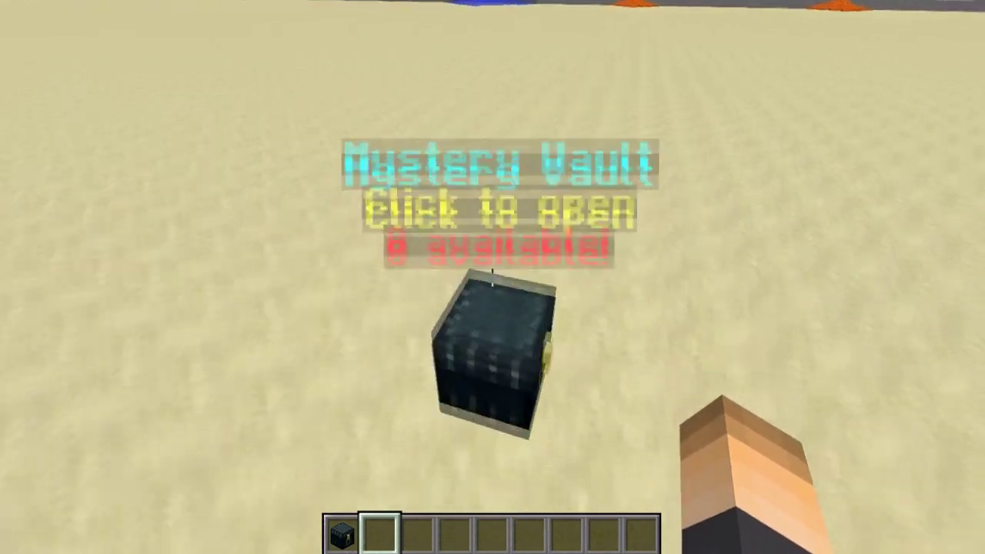
pyautogui.press('w')
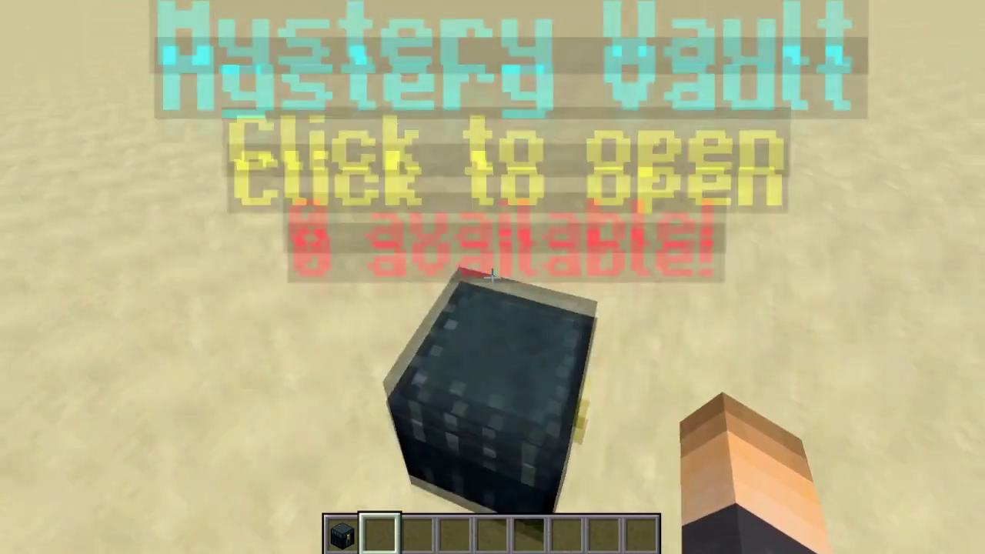
pyautogui.press('s')
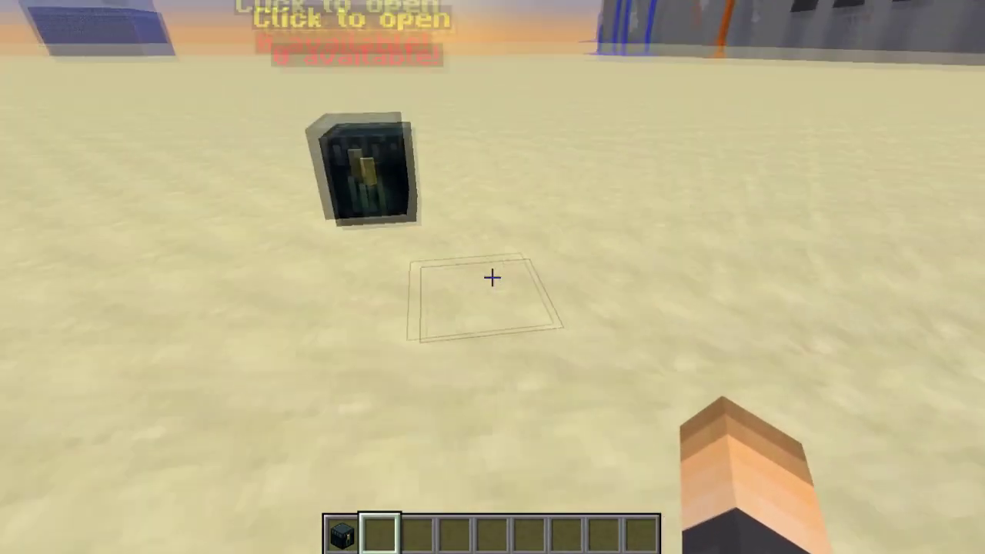
# Step: Place an Ender Chest on the sand and register it with the mysterybox create command
pyautogui.press('1')
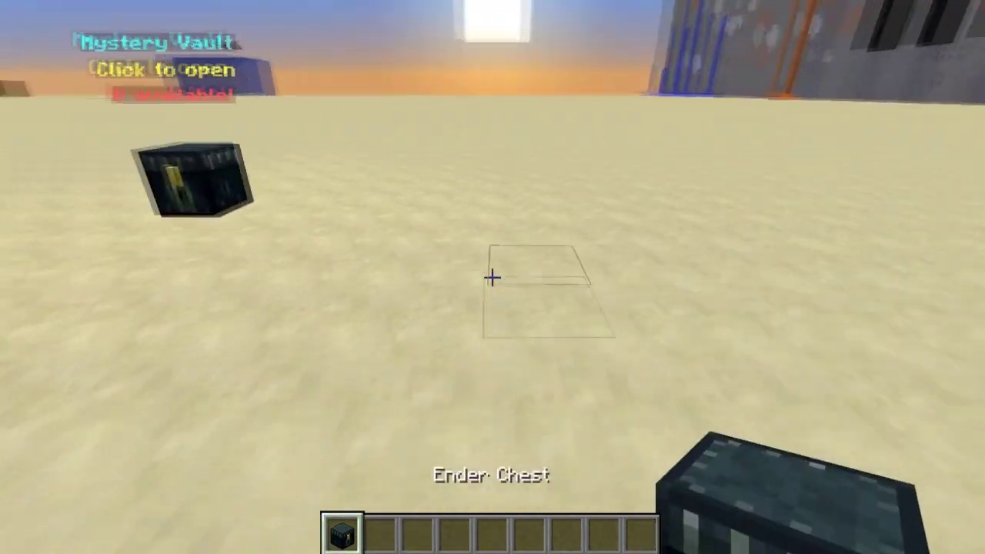
pyautogui.rightClick(492, 277)
pyautogui.press('2')
pyautogui.press('w')
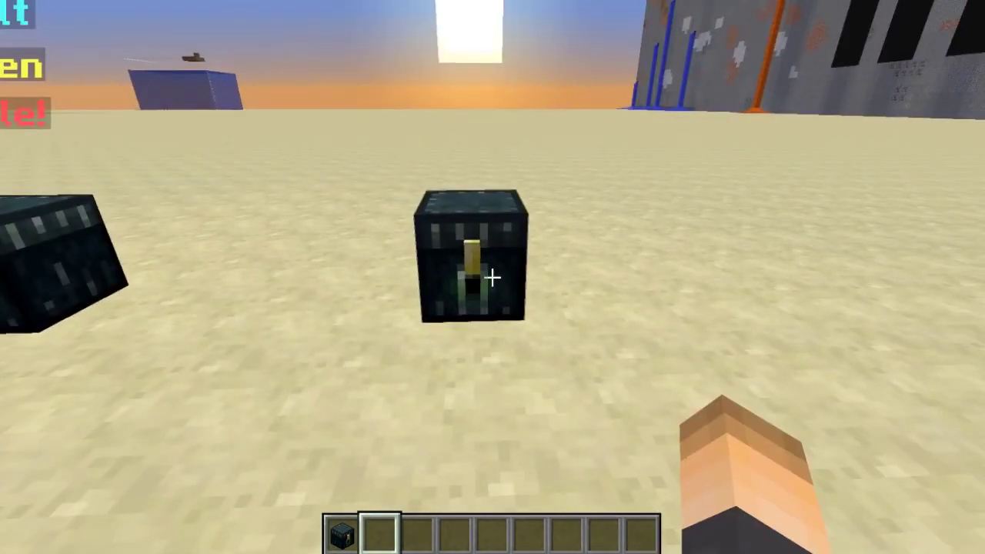
pyautogui.press('t')
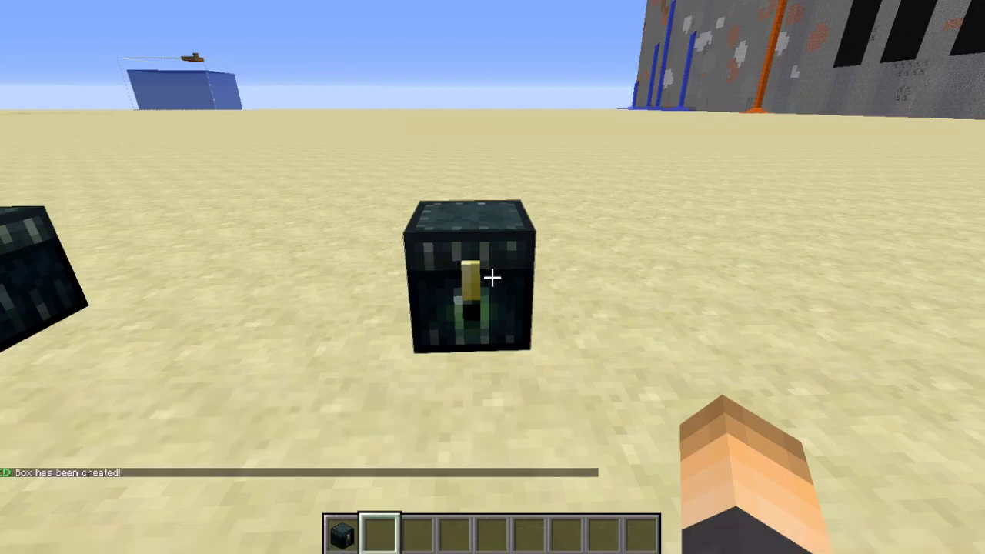
# Step: Test the new chest twice, closing the Error screens, then start a chat command
pyautogui.press('s')
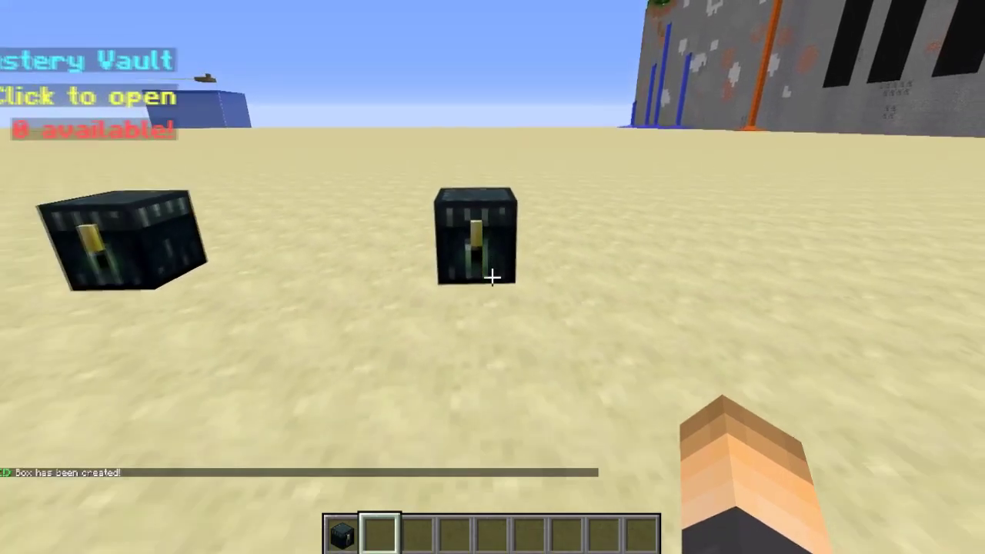
pyautogui.rightClick(492, 277)
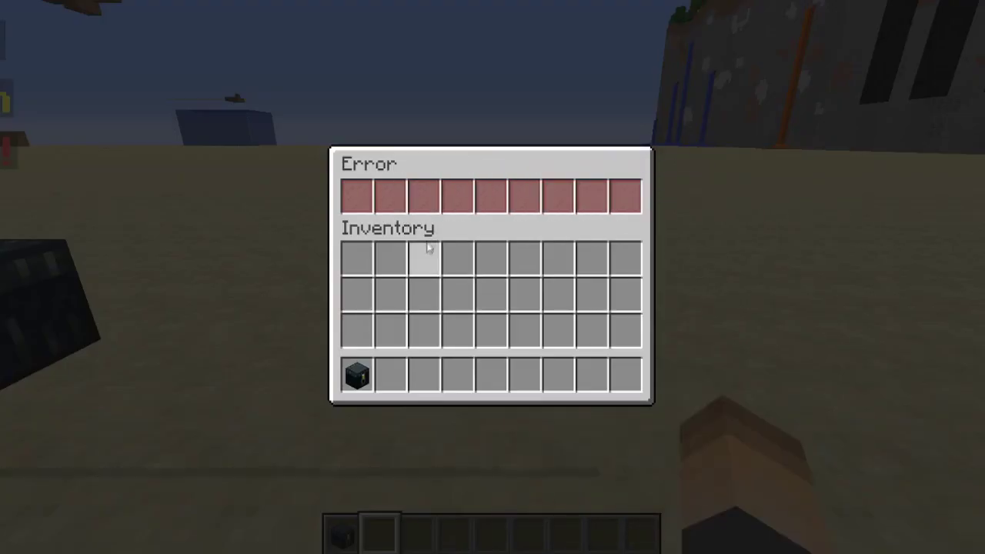
pyautogui.press('Escape')
pyautogui.press('s')
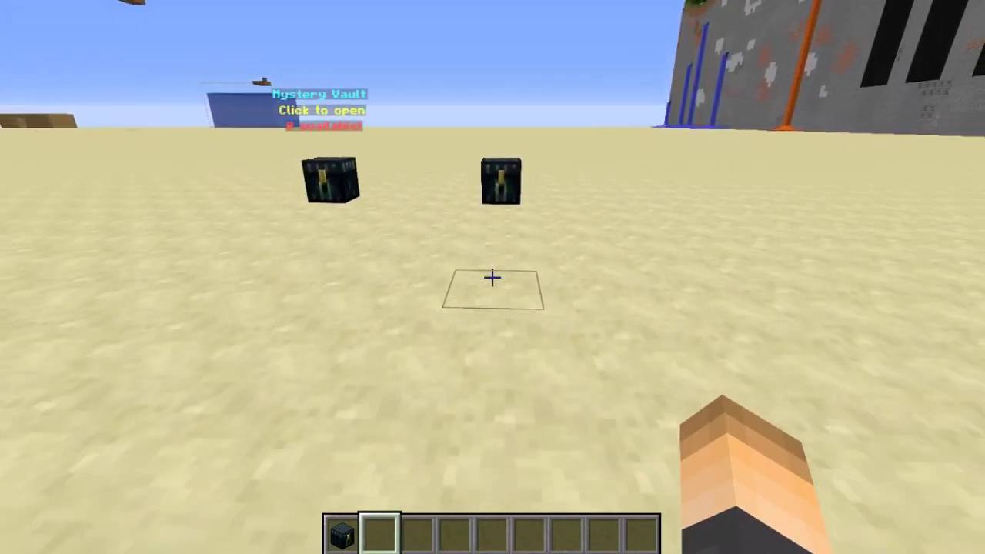
pyautogui.press('w')
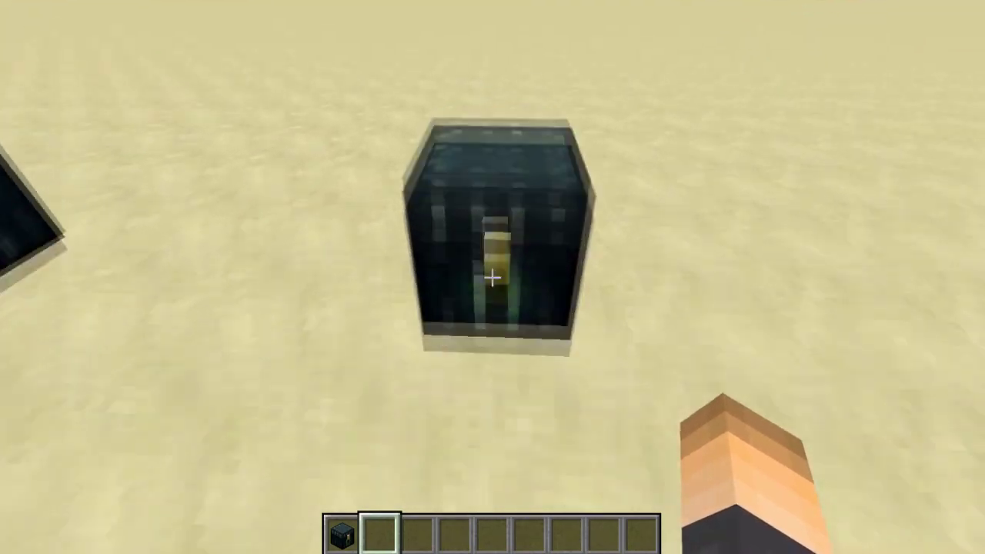
pyautogui.press('s')
pyautogui.press('s')
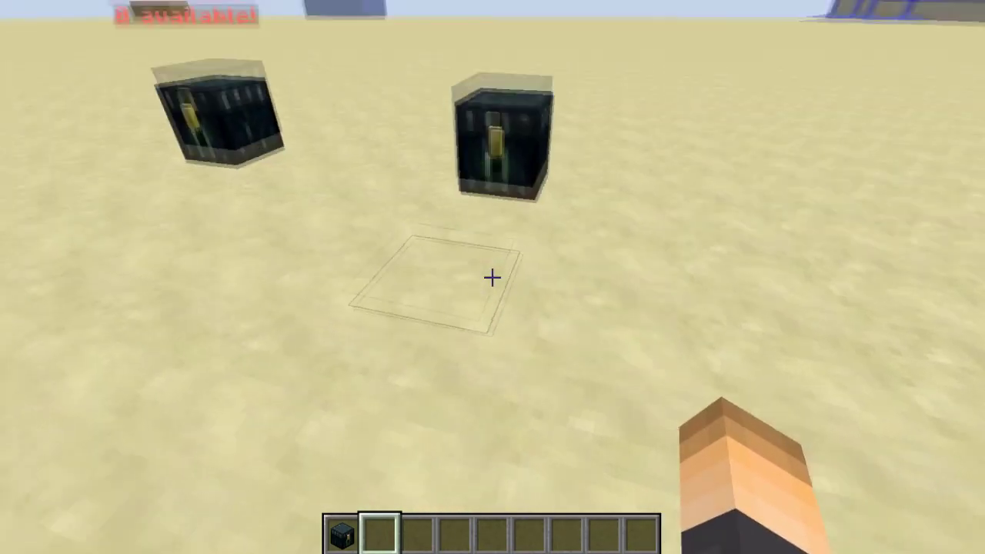
pyautogui.press('w')
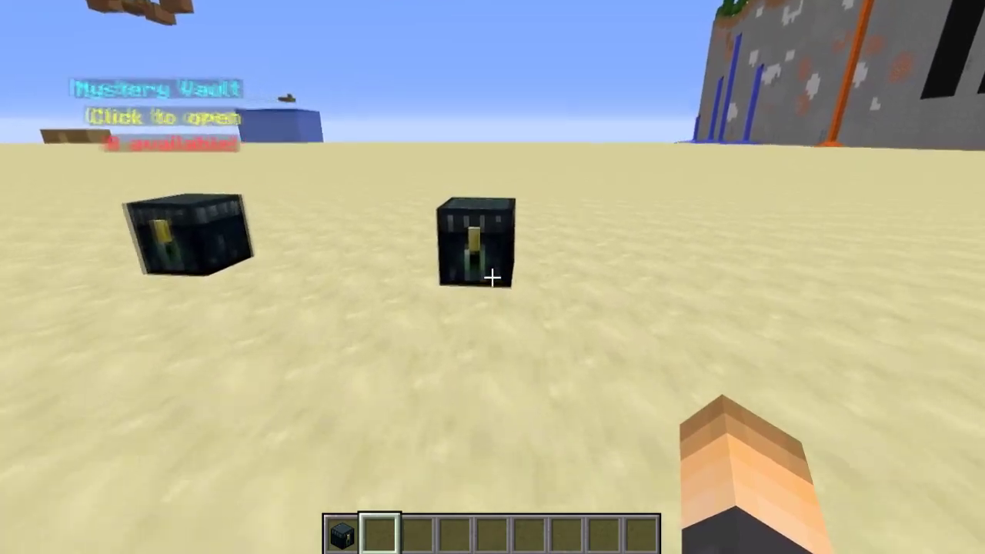
pyautogui.rightClick(492, 277)
pyautogui.press('Escape')
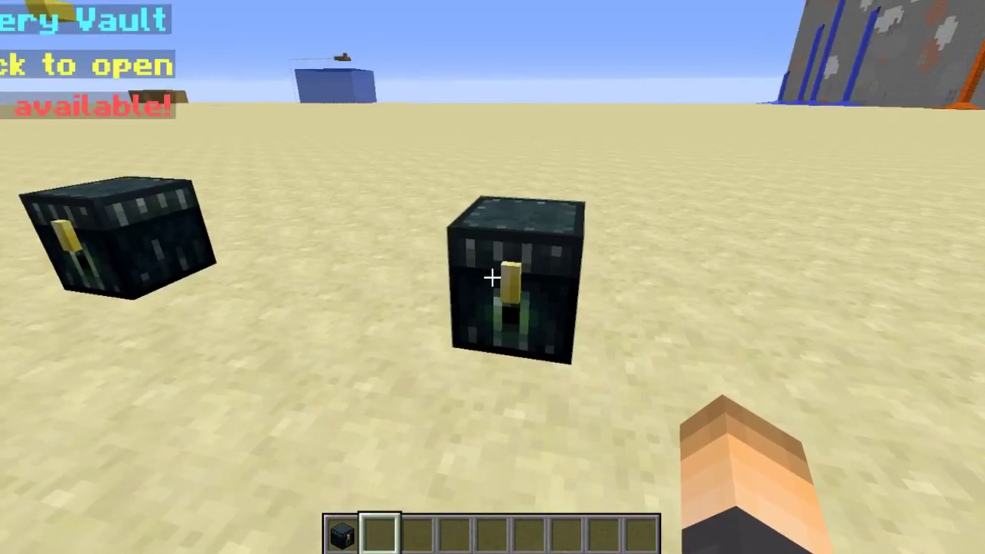
pyautogui.press('/')
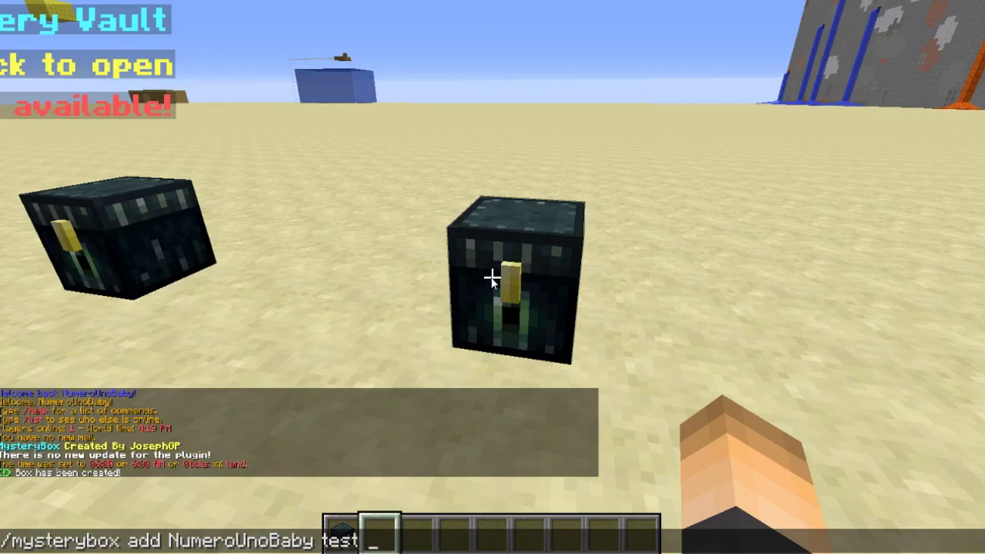
# Step: Finish the /mysterybox add command for a test box, then walk up and open the Mystery Vault
pyautogui.write('2')
pyautogui.press('Return')
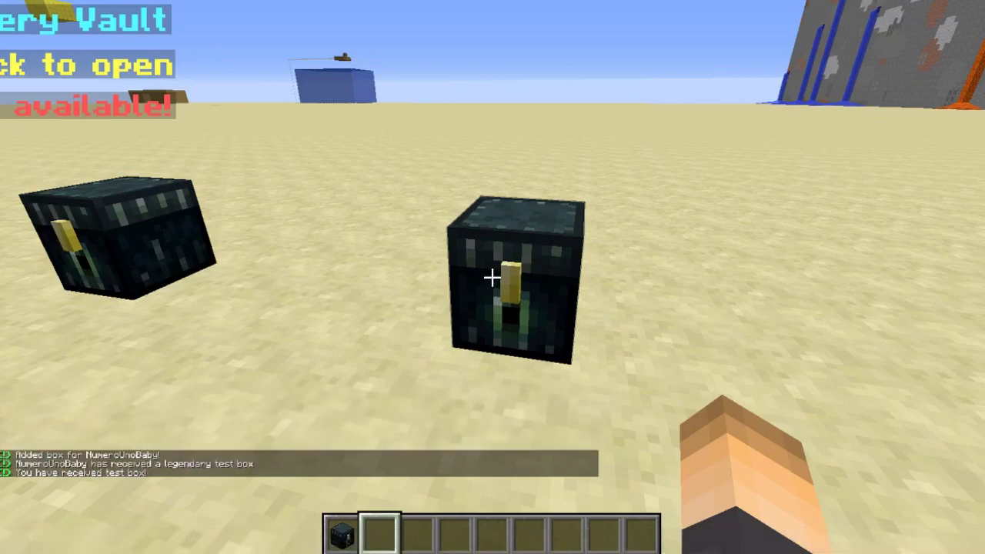
pyautogui.press('s')
pyautogui.press('w')
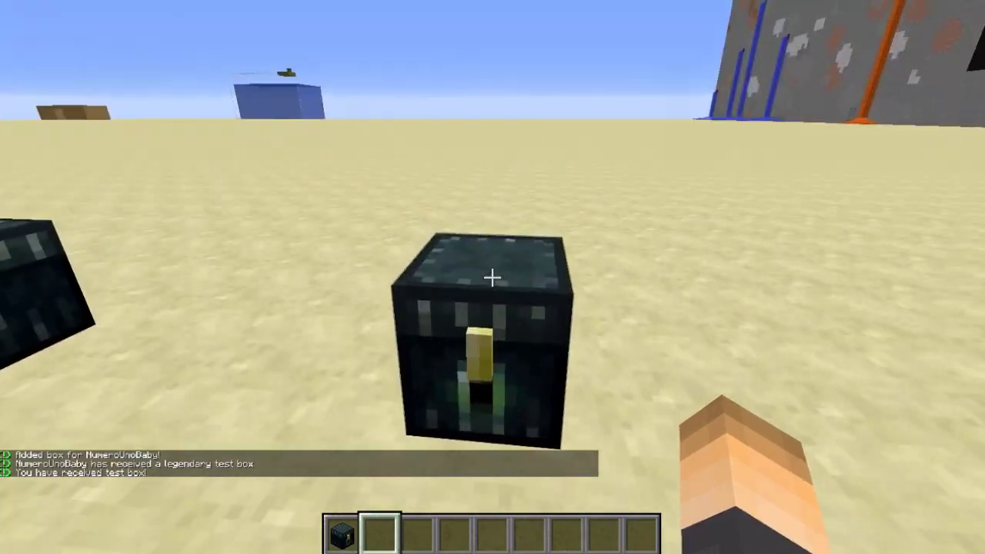
pyautogui.rightClick(492, 278)
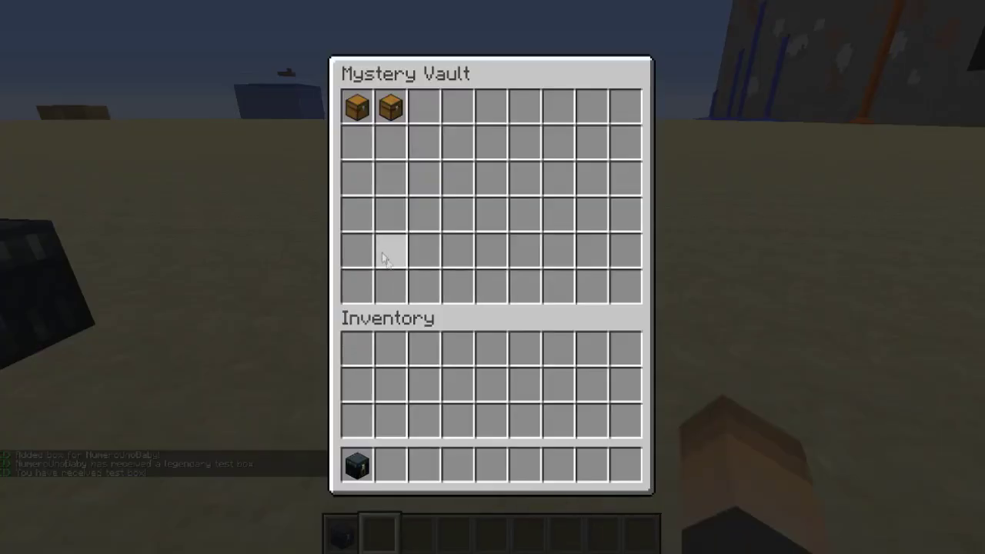
# Step: Open one test box from the vault, receiving Stone x1 and Grass x1
pyautogui.moveTo(394, 113)
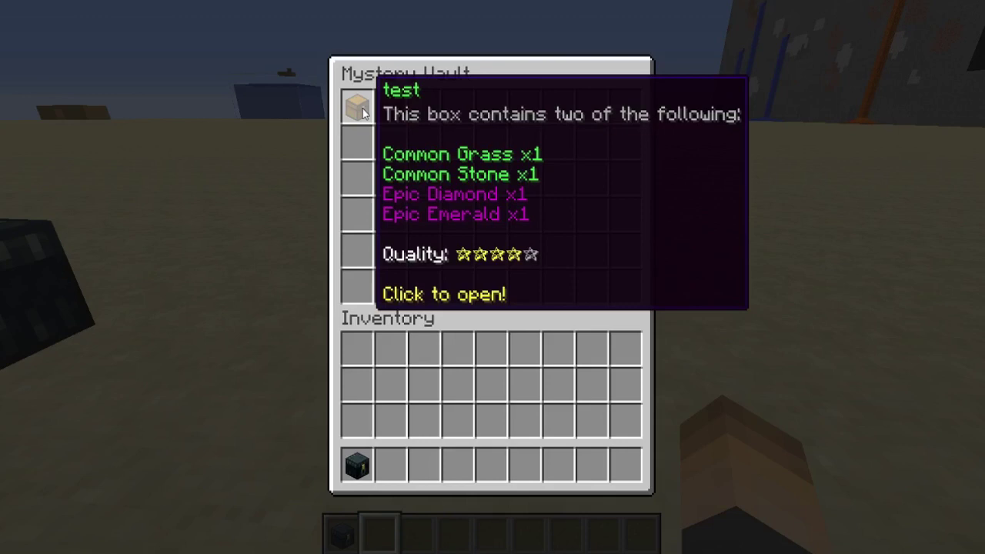
pyautogui.click(364, 113)
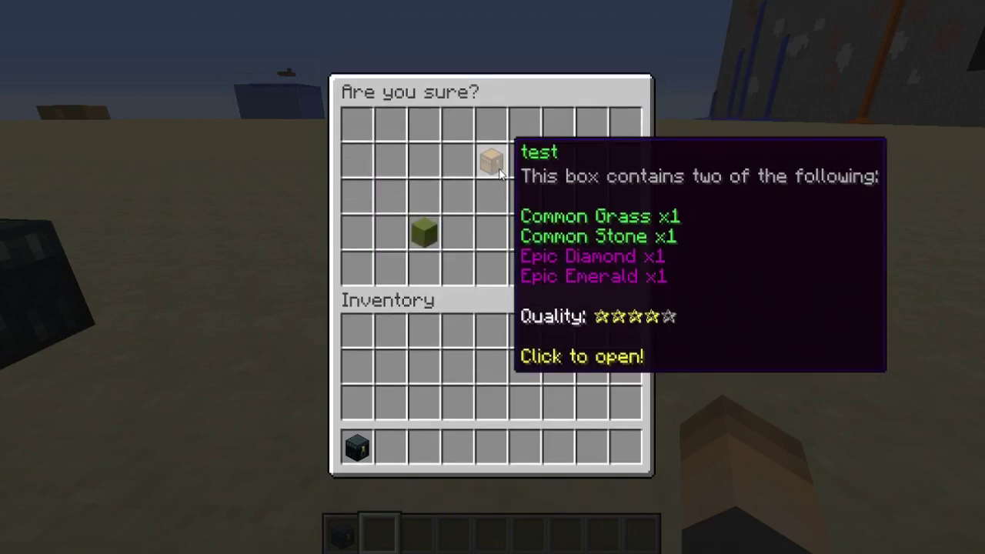
pyautogui.click(422, 231)
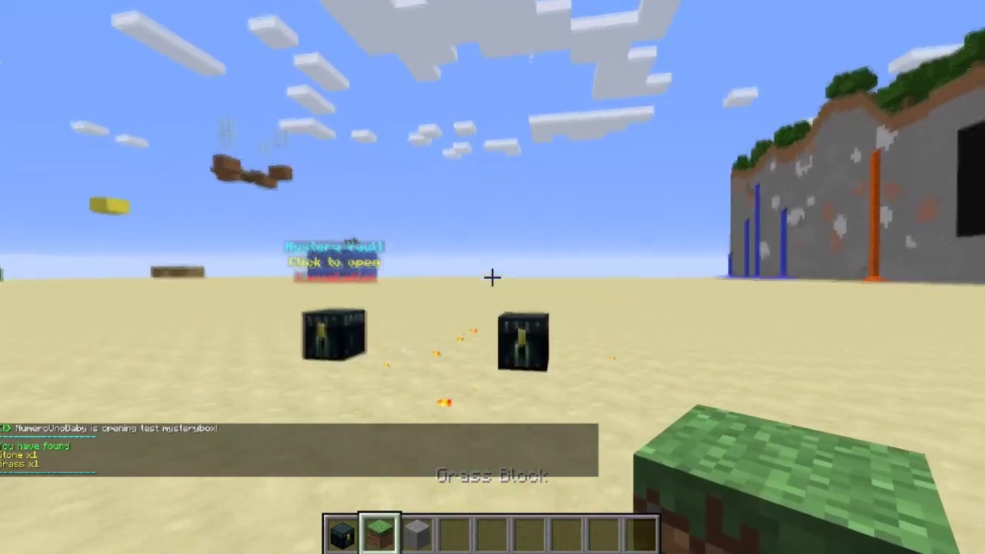
# Step: Walk to the vault chest and open the remaining test box
pyautogui.scroll(-1, 492, 277)
pyautogui.scroll(-1, 493, 277)
pyautogui.scroll(2, 492, 277)
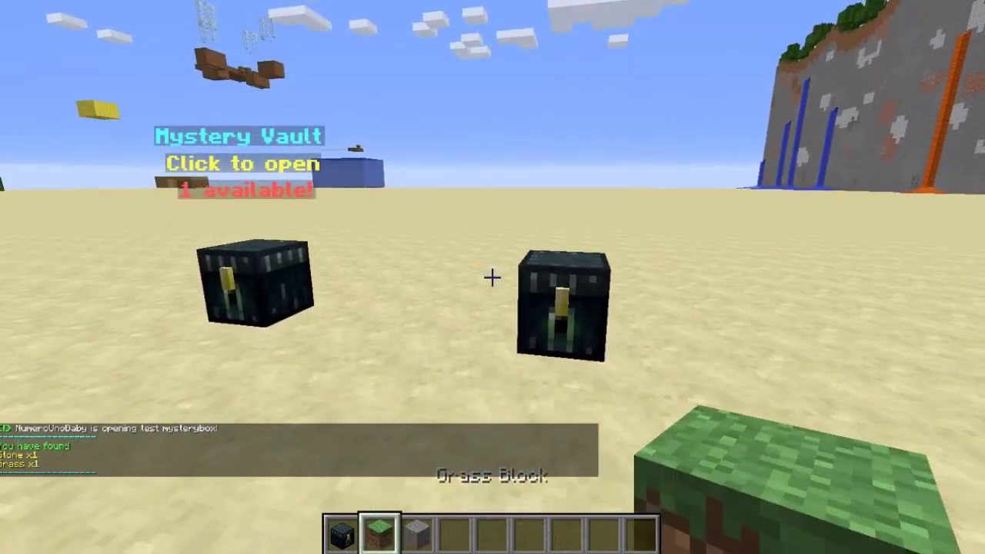
pyautogui.scroll(-2, 492, 277)
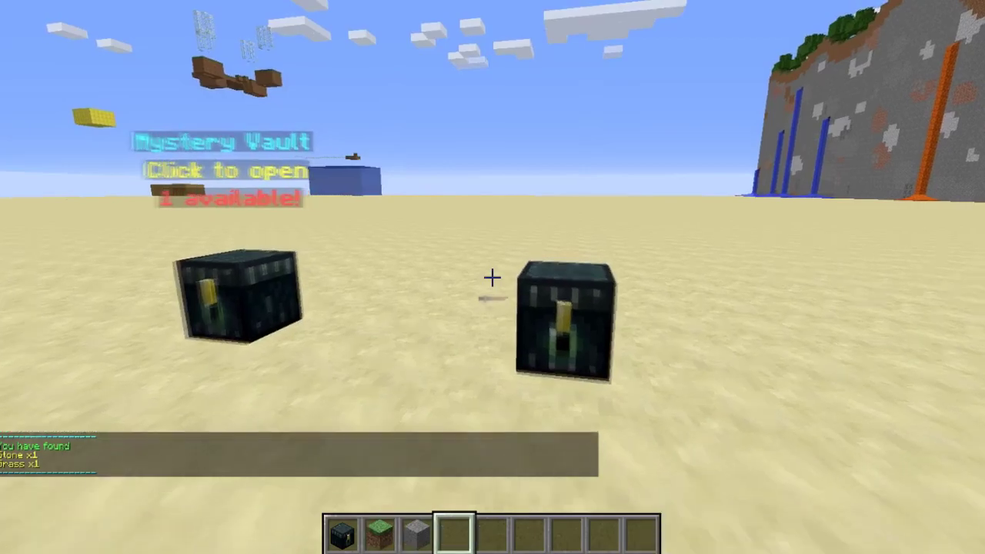
pyautogui.press('w')
pyautogui.rightClick(493, 277)
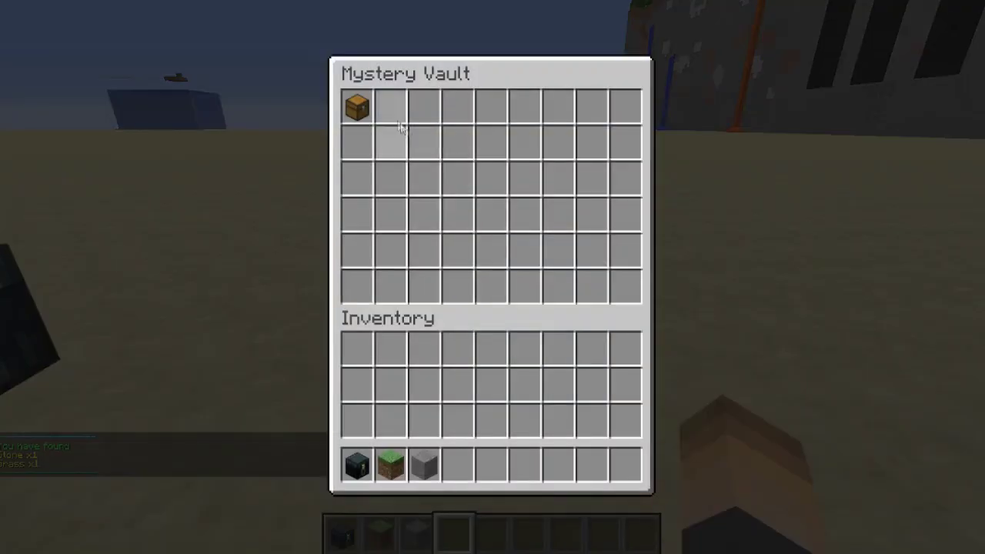
pyautogui.click(365, 107)
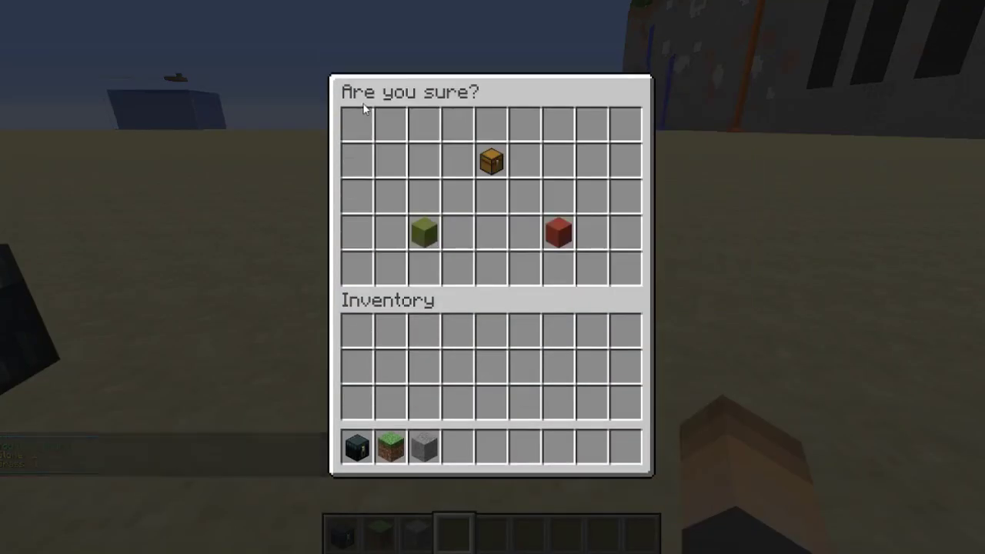
pyautogui.click(420, 220)
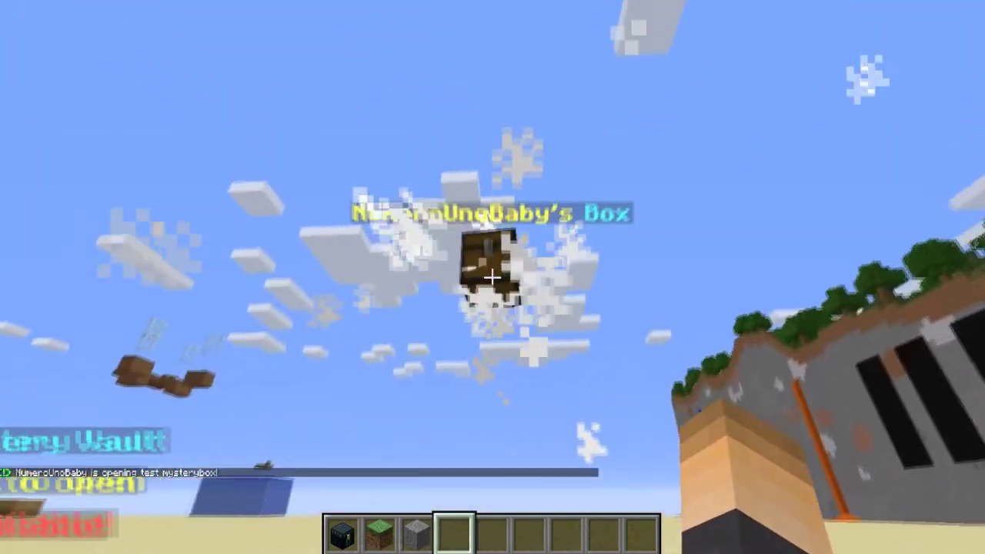
# Step: Back away to view both vault chests and the hologram showing none available
pyautogui.scroll(4, 492, 277)
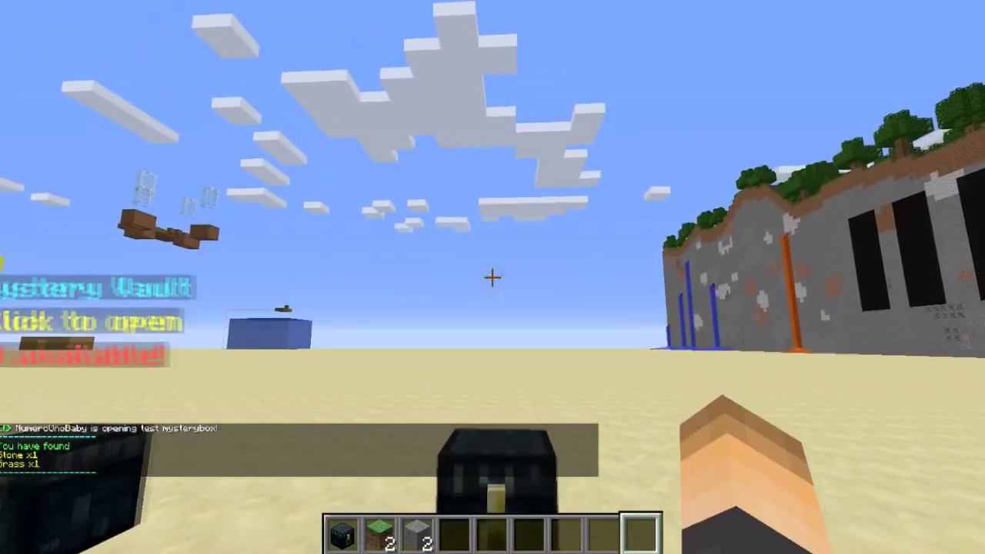
pyautogui.press('s')
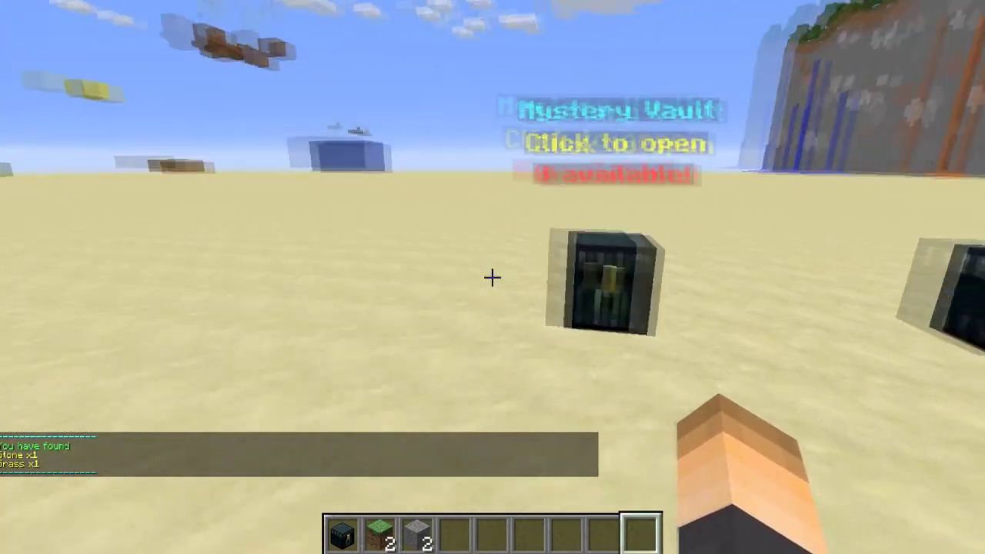
pyautogui.press('w')
pyautogui.press('s')
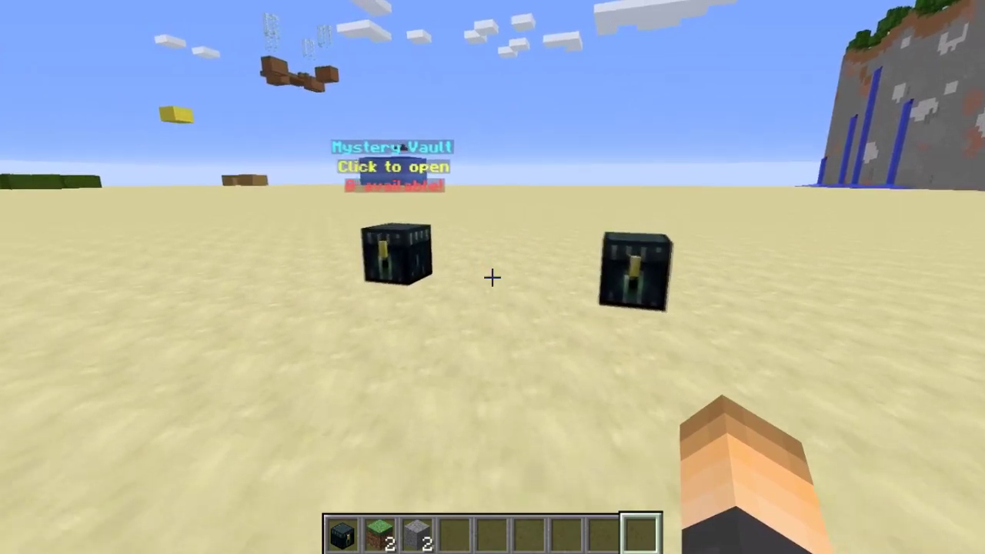
pyautogui.press('w')
pyautogui.press('s')
pyautogui.press('w')
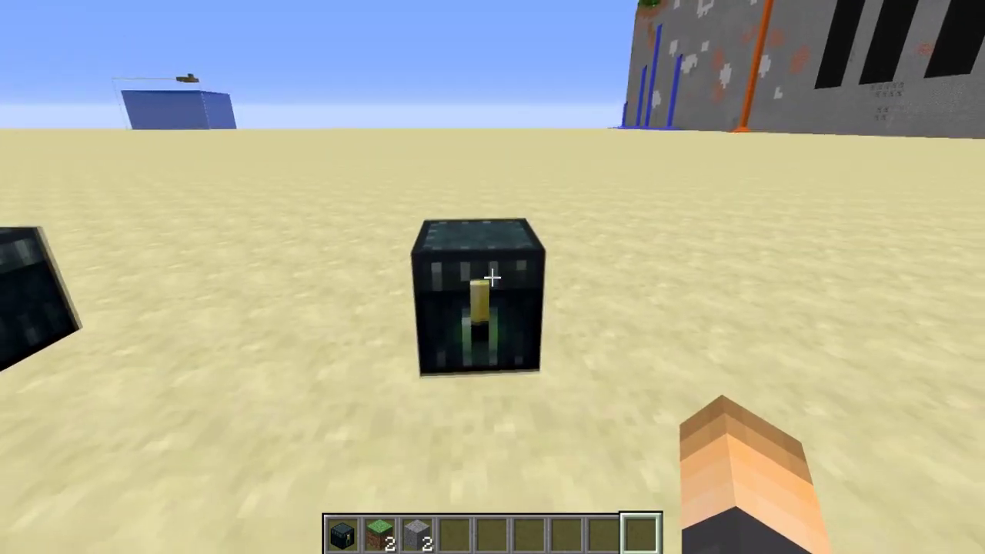
pyautogui.press('s')
pyautogui.press('s')
pyautogui.scroll(4, 492, 277)
pyautogui.scroll(-5, 492, 277)
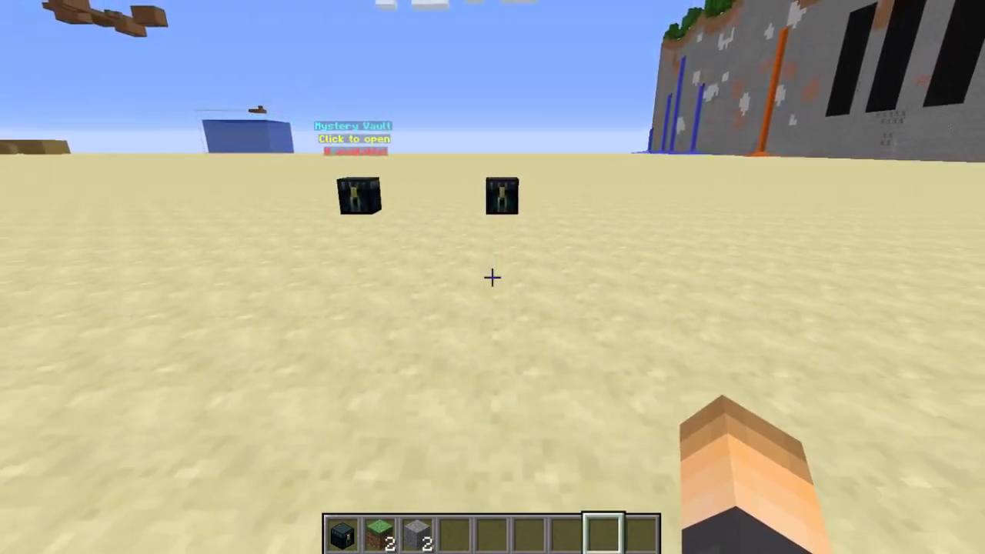
pyautogui.scroll(-4, 493, 277)
pyautogui.press('w')
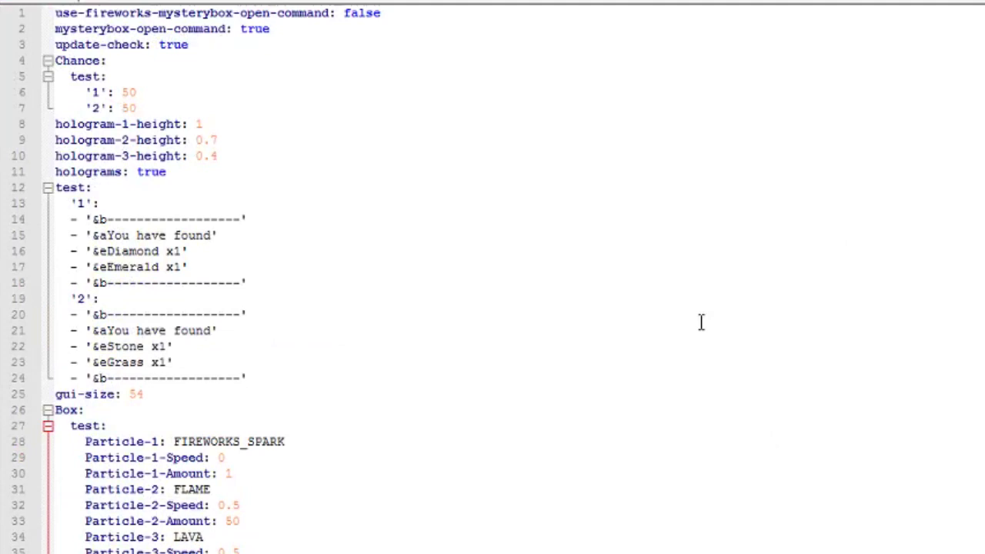
pyautogui.click(400, 10)
pyautogui.scroll(-7, 231, 231)
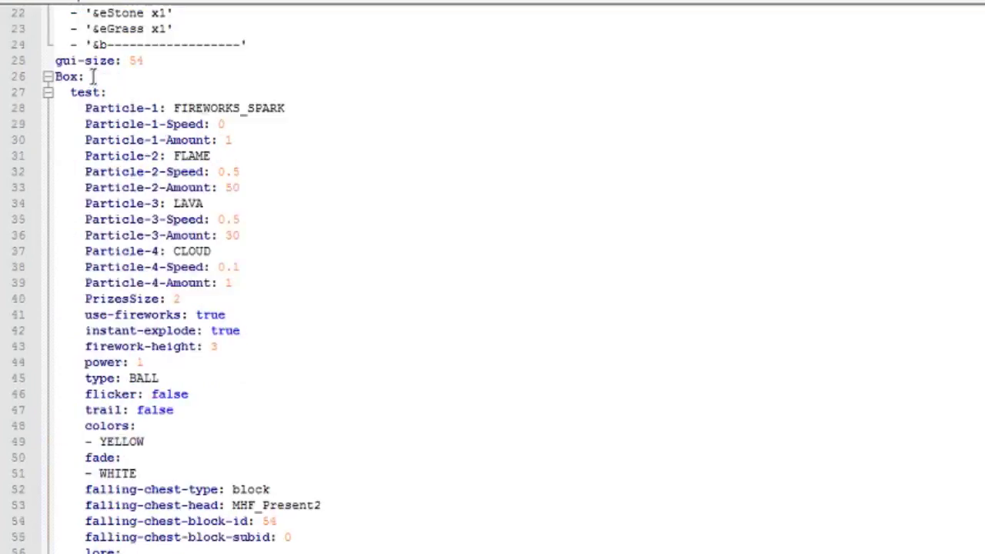
pyautogui.scroll(4, 89, 139)
pyautogui.moveTo(70, 283); pyautogui.dragTo(154, 552)
pyautogui.click(154, 539)
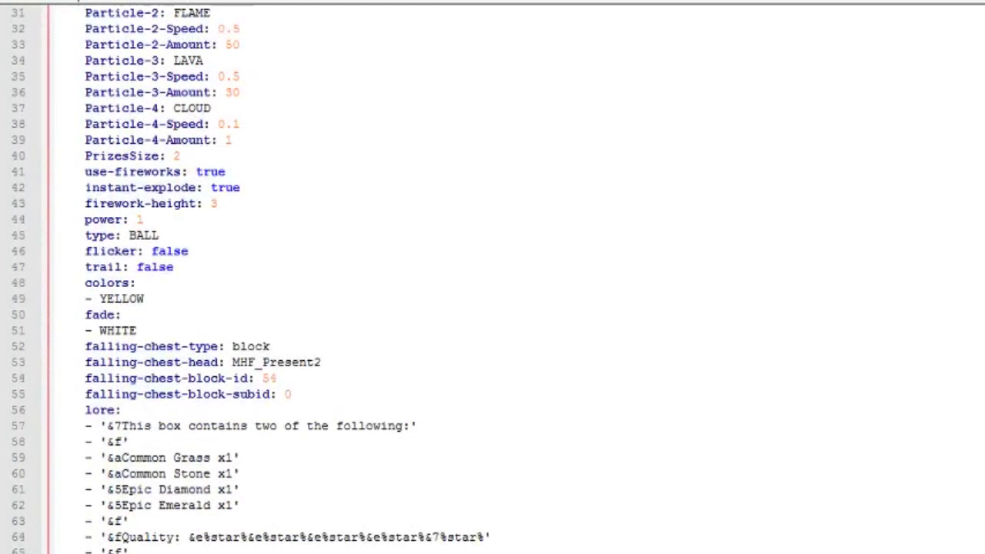
pyautogui.scroll(10, 493, 277)
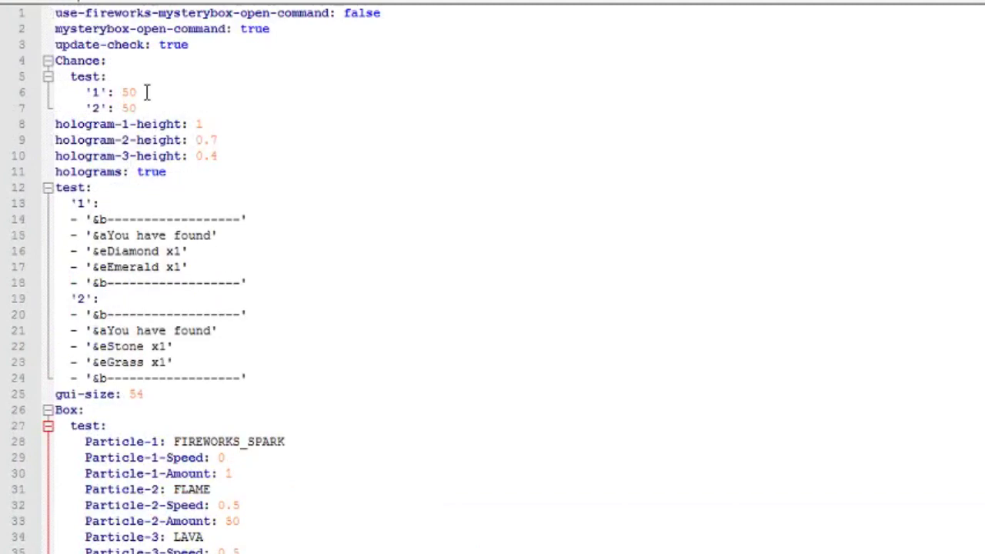
pyautogui.scroll(-4, 146, 93)
pyautogui.scroll(4, 146, 92)
pyautogui.click(149, 107)
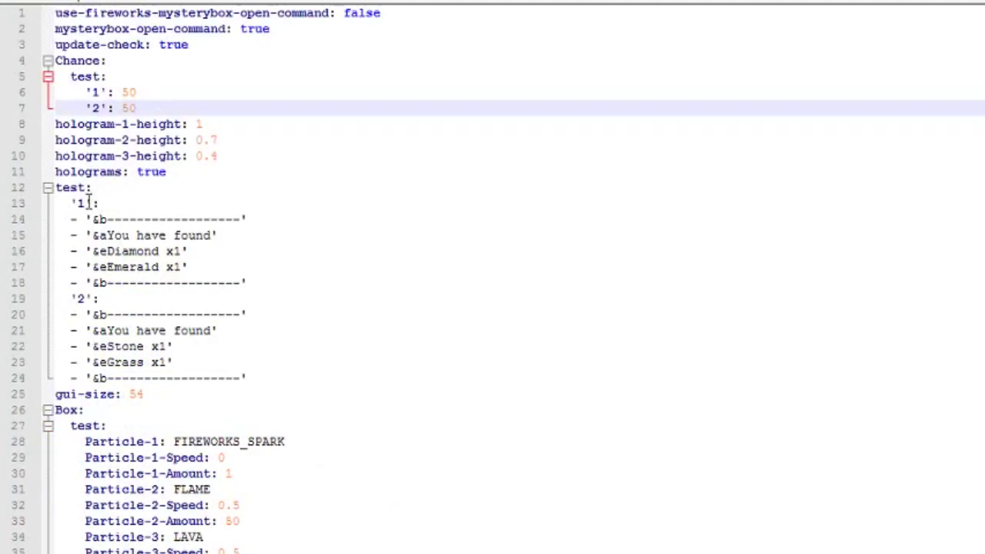
pyautogui.click(88, 202)
pyautogui.scroll(-14, 82, 246)
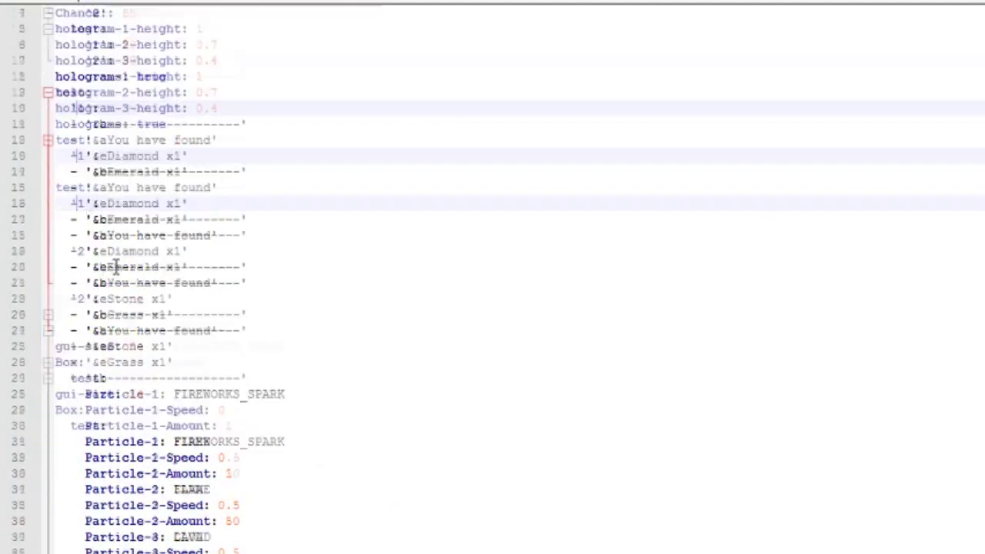
pyautogui.click(94, 477)
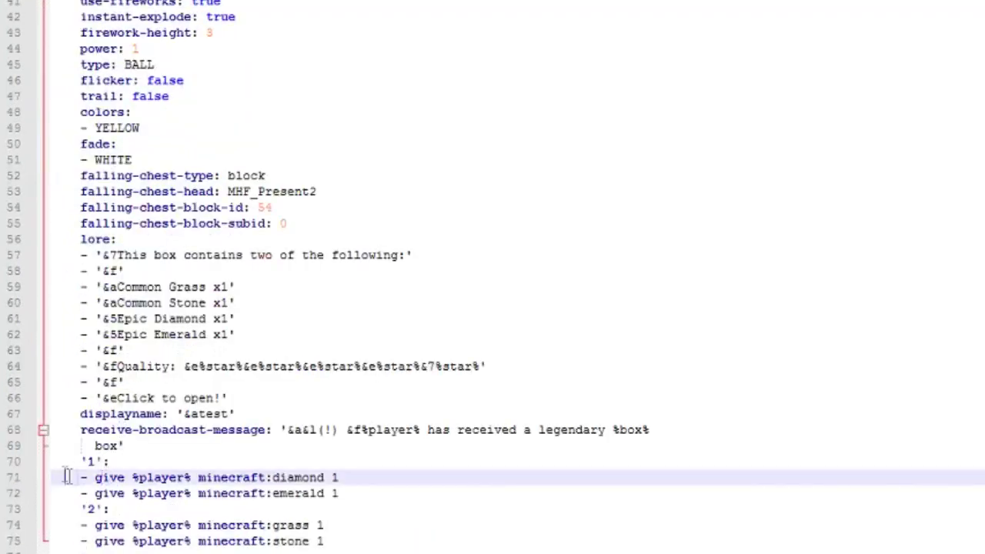
pyautogui.moveTo(66, 477); pyautogui.dragTo(368, 504)
pyautogui.click(371, 493)
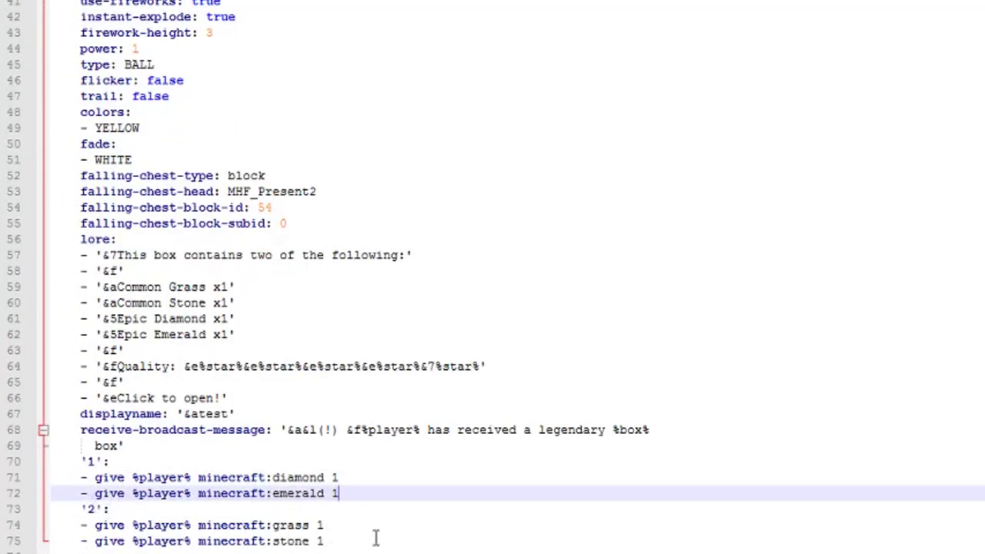
pyautogui.moveTo(375, 537); pyautogui.dragTo(80, 508)
pyautogui.scroll(10, 111, 263)
pyautogui.scroll(3, 139, 48)
pyautogui.click(138, 47)
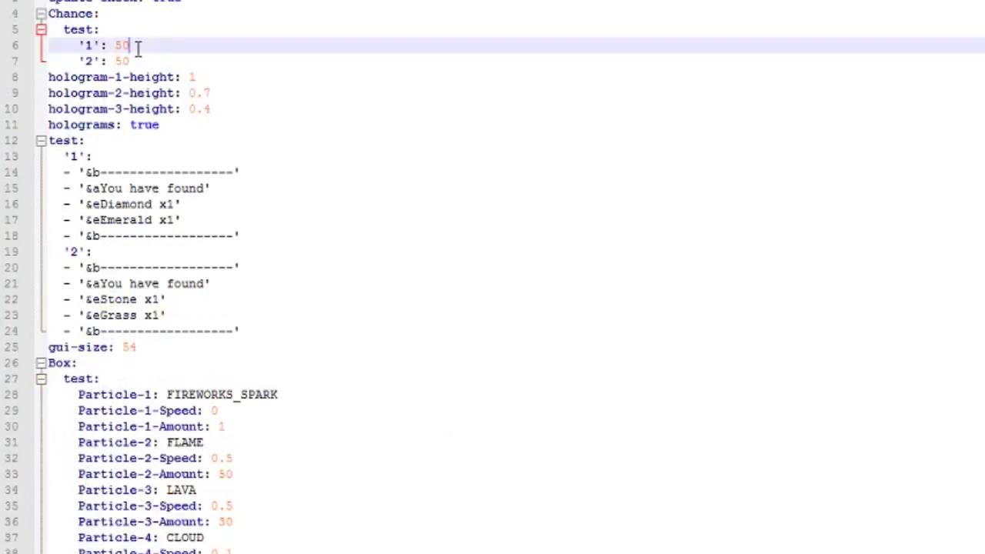
pyautogui.click(144, 61)
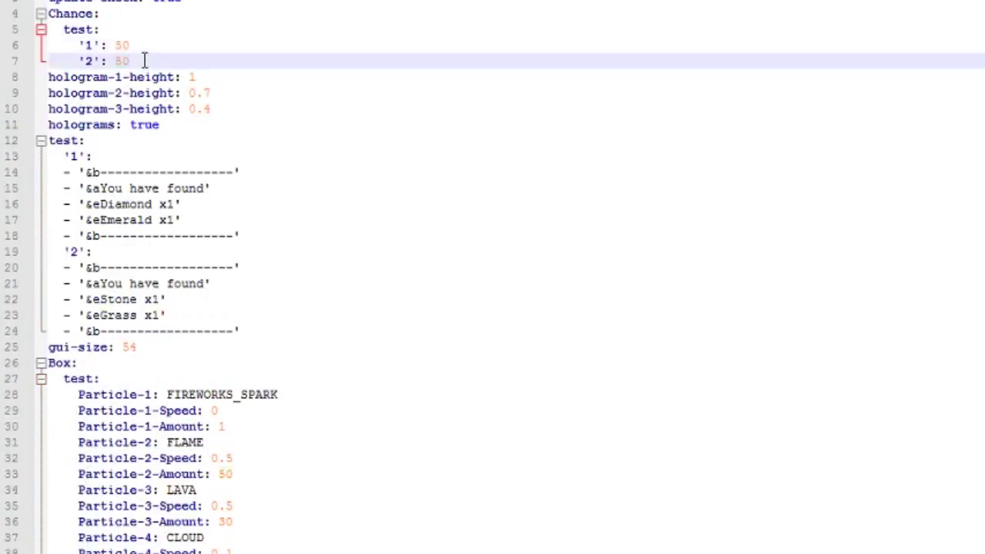
pyautogui.click(213, 74)
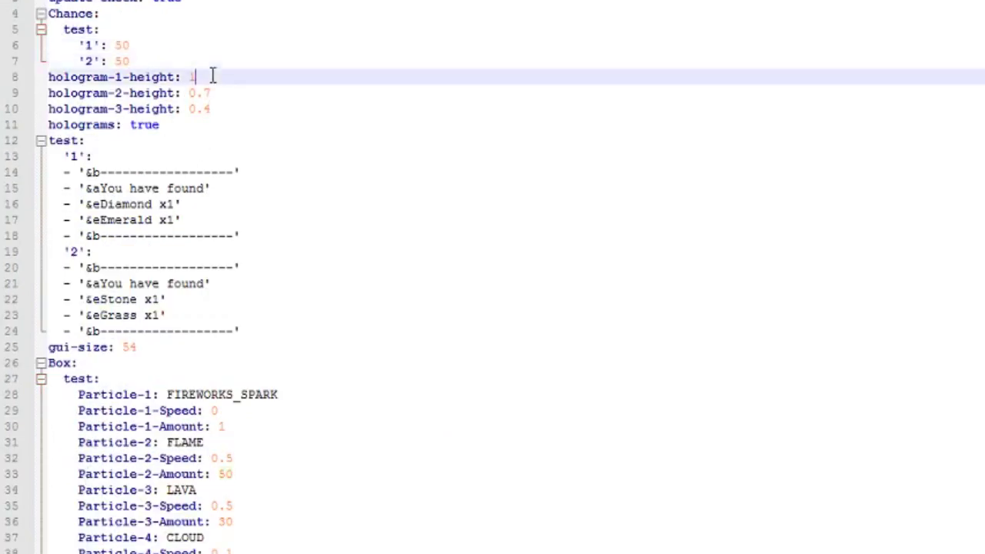
pyautogui.moveTo(243, 107); pyautogui.dragTo(28, 82)
pyautogui.click(310, 111)
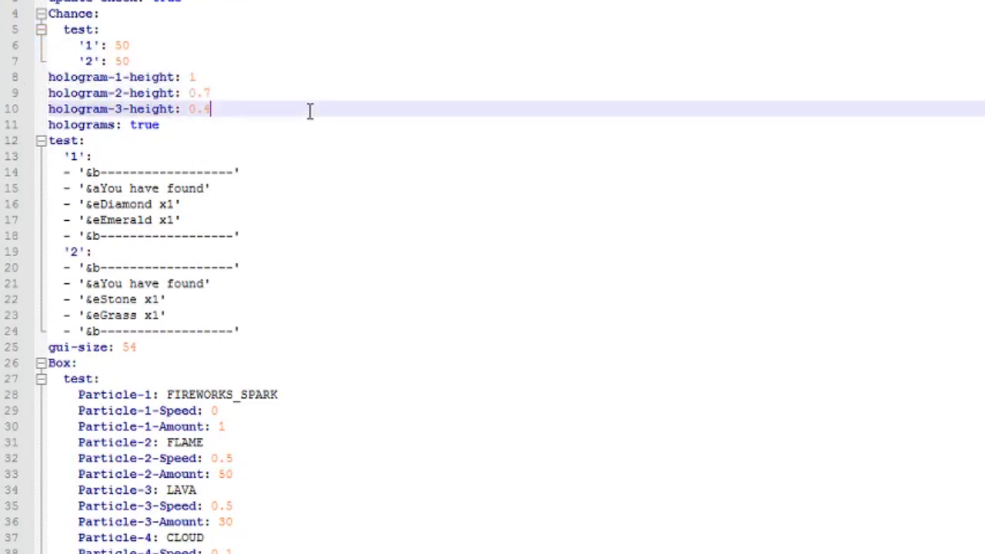
pyautogui.click(189, 126)
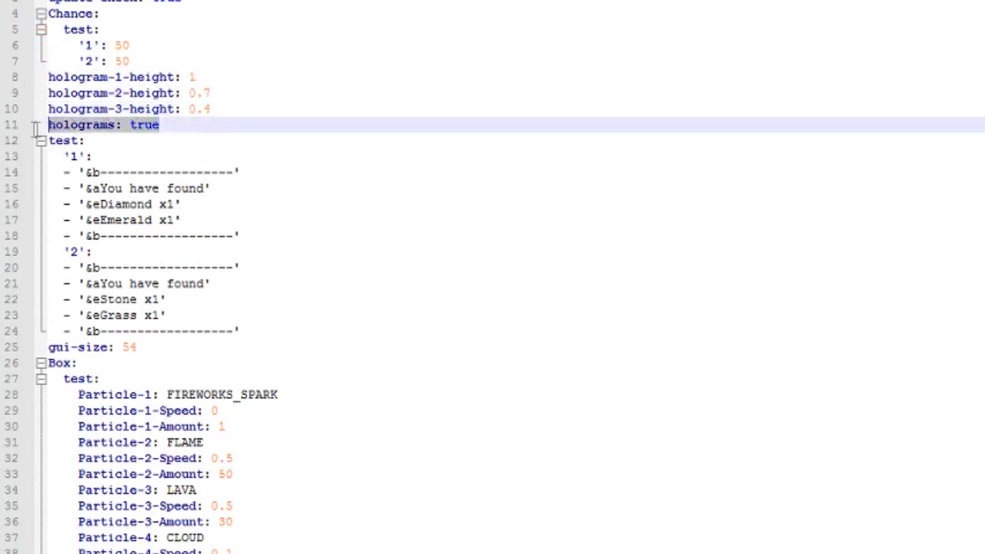
pyautogui.click(191, 127)
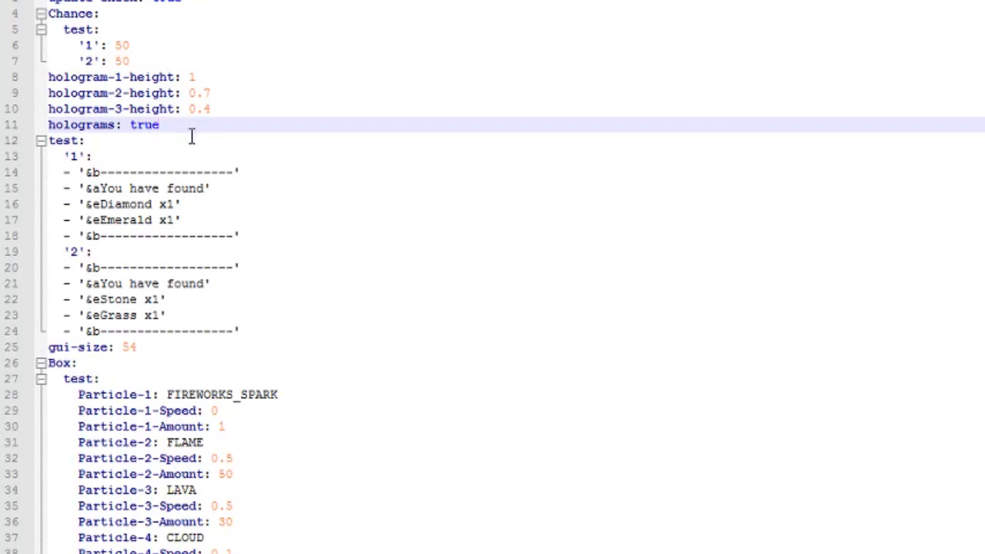
pyautogui.scroll(-1, 191, 136)
pyautogui.scroll(1, 80, 164)
pyautogui.click(50, 140)
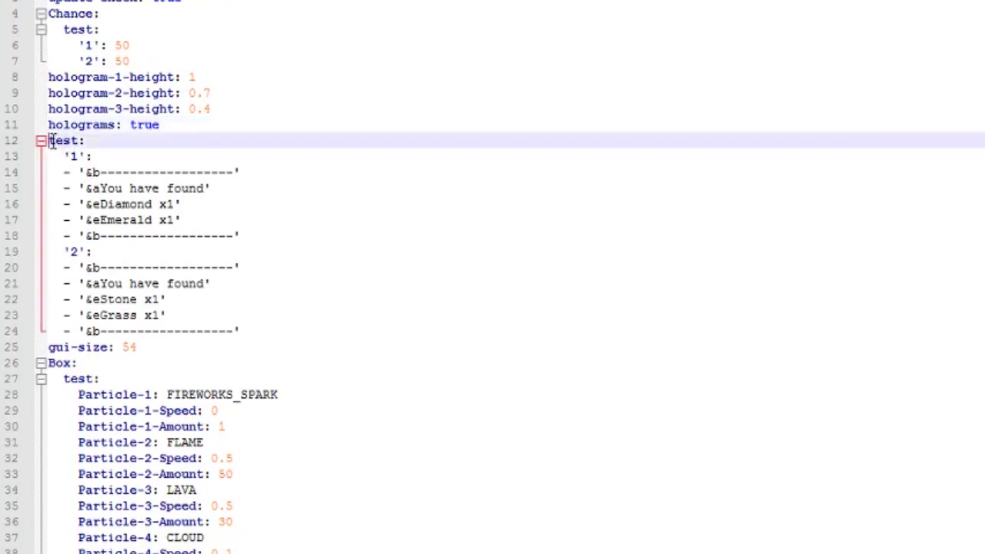
pyautogui.click(80, 155)
pyautogui.moveTo(270, 232); pyautogui.dragTo(50, 173)
pyautogui.scroll(-5, 240, 244)
pyautogui.scroll(5, 240, 245)
pyautogui.scroll(-6, 240, 244)
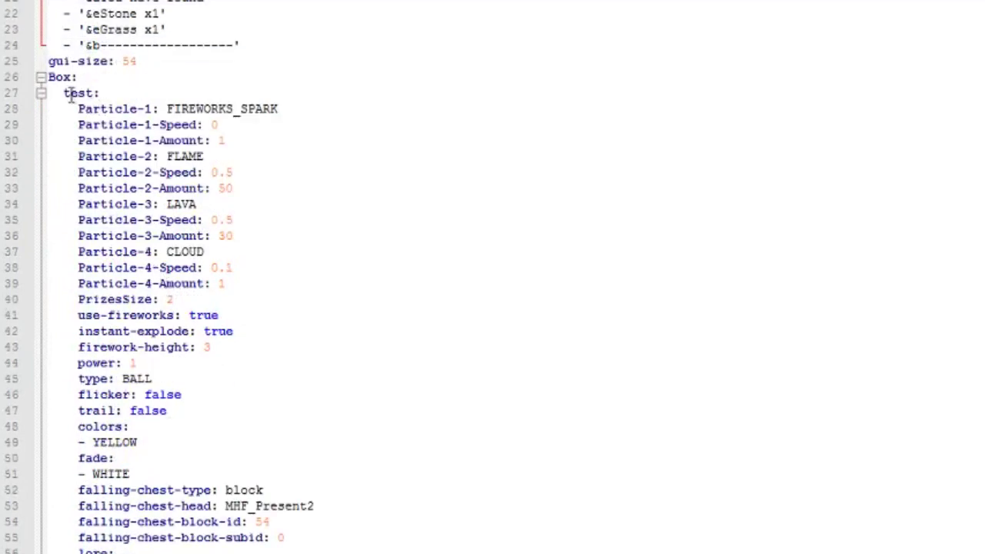
pyautogui.moveTo(64, 90); pyautogui.dragTo(224, 445)
pyautogui.click(80, 90)
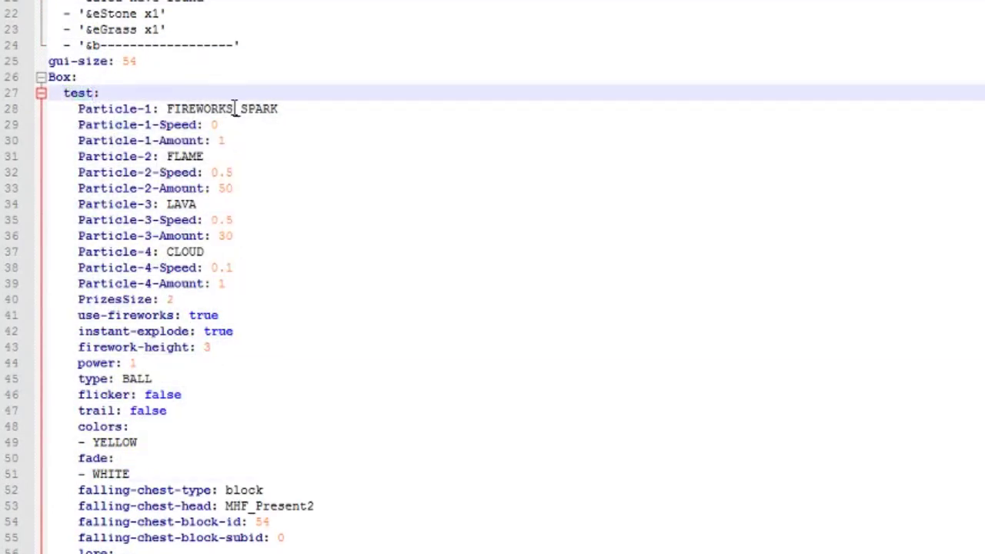
pyautogui.click(192, 108)
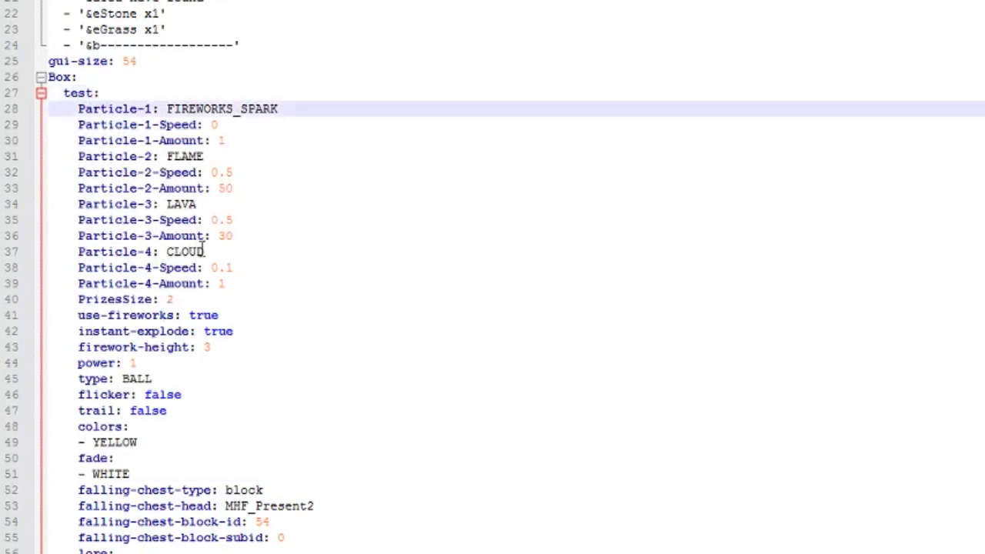
pyautogui.scroll(-3, 187, 253)
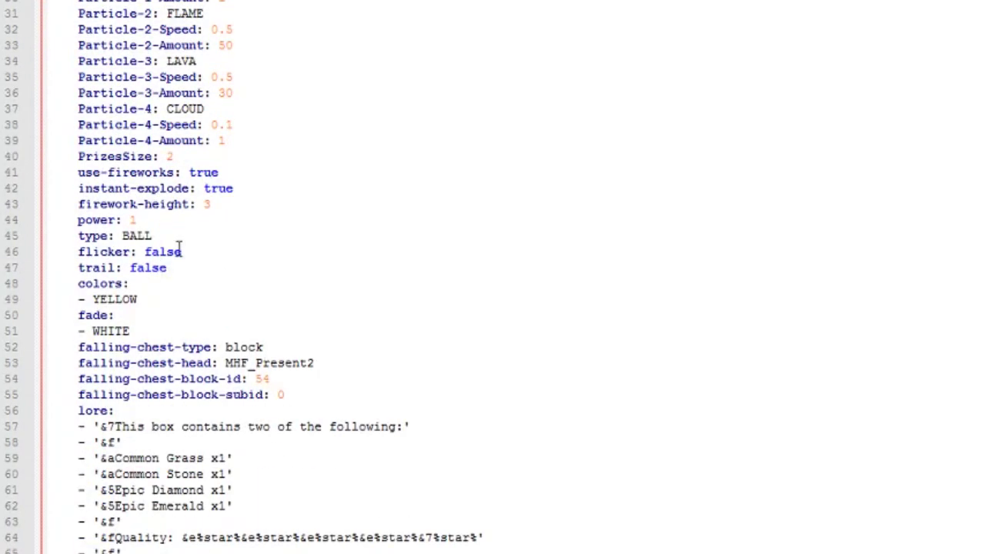
pyautogui.moveTo(179, 247); pyautogui.dragTo(46, 247)
pyautogui.click(135, 259)
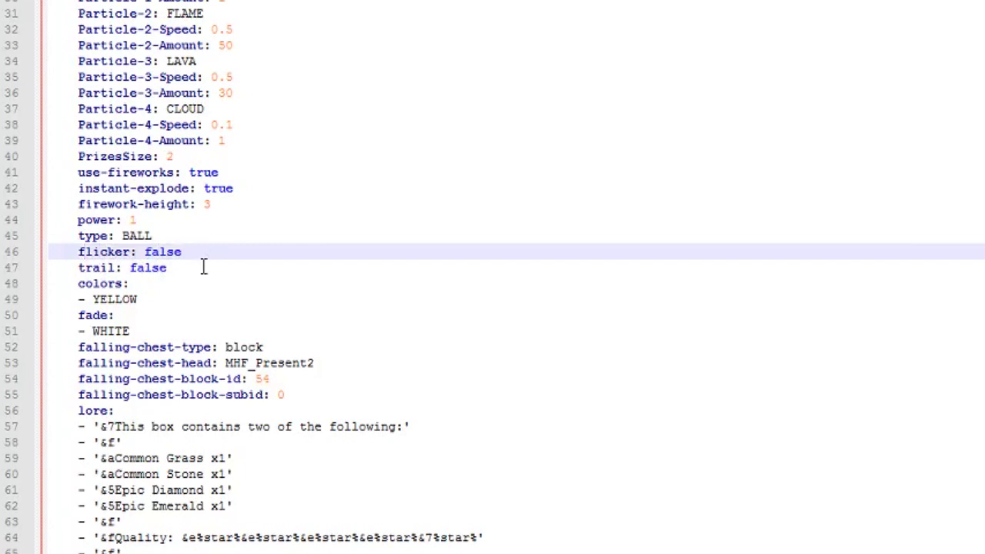
pyautogui.scroll(-1, 203, 266)
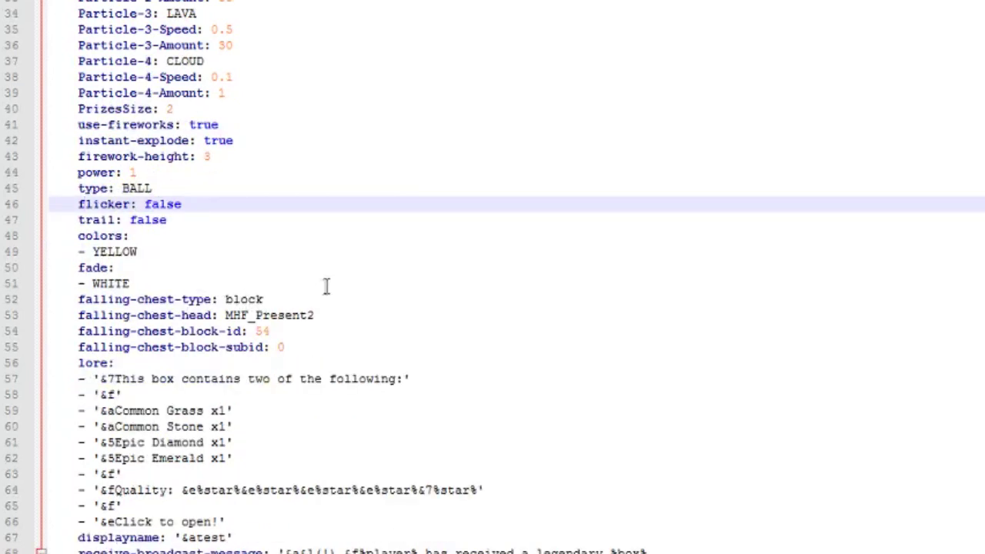
pyautogui.click(304, 296)
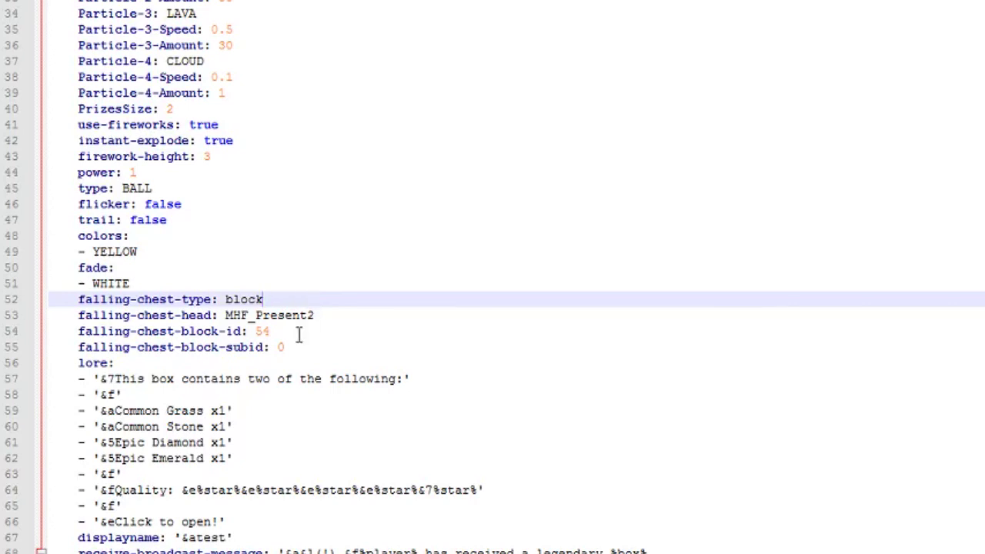
pyautogui.click(299, 335)
pyautogui.moveTo(288, 298); pyautogui.dragTo(225, 299)
pyautogui.click(277, 300)
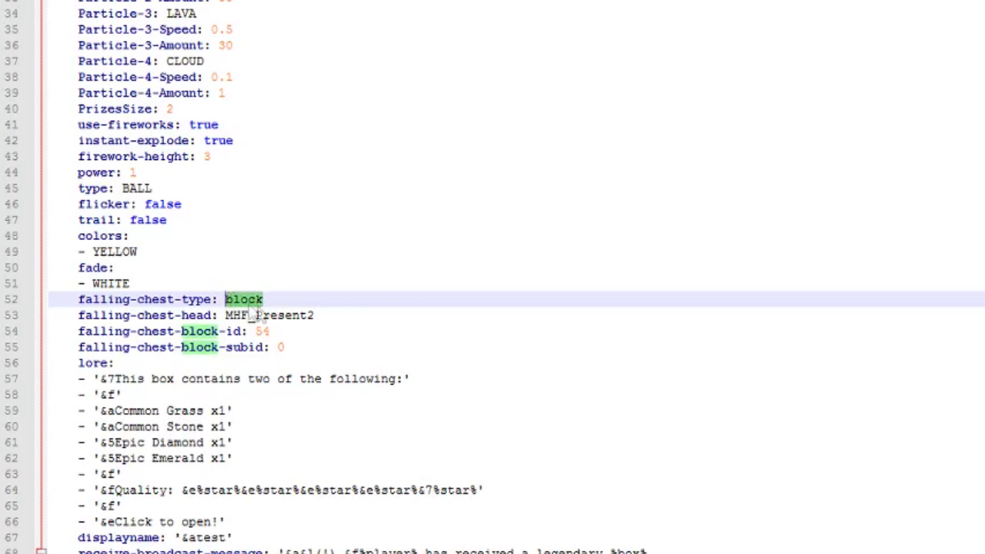
pyautogui.click(315, 316)
pyautogui.moveTo(315, 316); pyautogui.dragTo(228, 299)
pyautogui.click(327, 322)
pyautogui.click(290, 331)
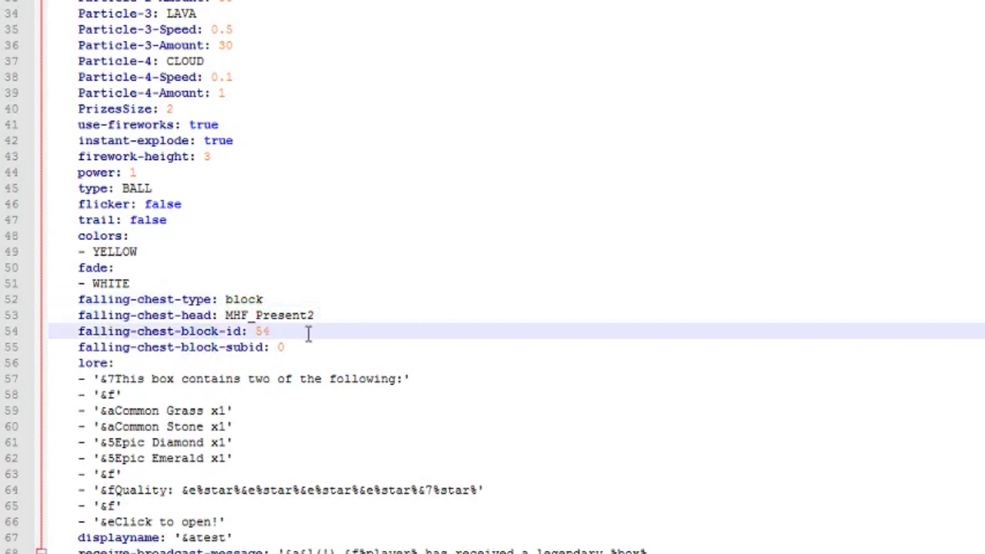
pyautogui.moveTo(307, 334); pyautogui.dragTo(258, 332)
pyautogui.click(304, 331)
pyautogui.moveTo(77, 537); pyautogui.dragTo(12, 487)
pyautogui.click(272, 492)
pyautogui.moveTo(300, 513); pyautogui.dragTo(73, 377)
pyautogui.click(265, 511)
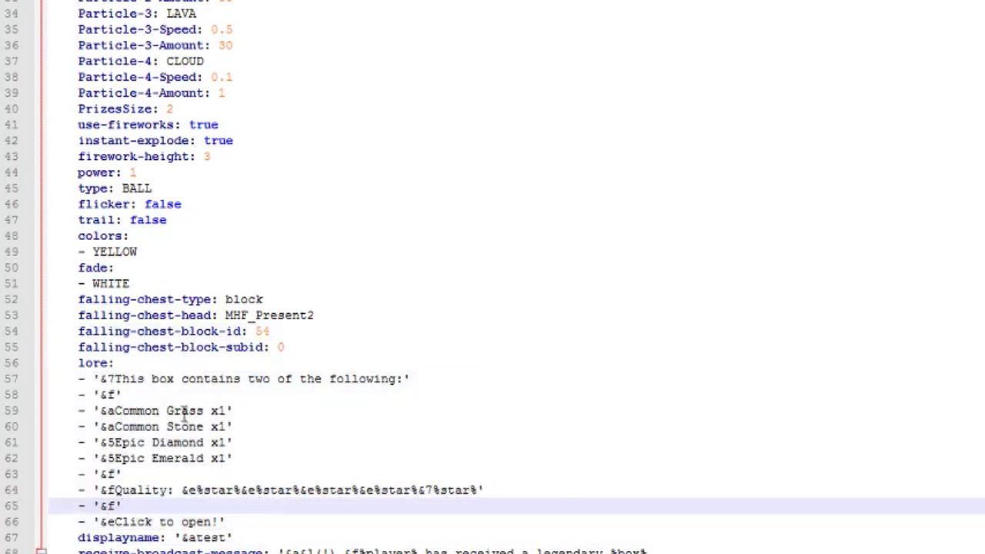
pyautogui.moveTo(262, 459); pyautogui.dragTo(54, 443)
pyautogui.click(262, 467)
pyautogui.scroll(-2, 273, 471)
pyautogui.moveTo(196, 460); pyautogui.dragTo(227, 460)
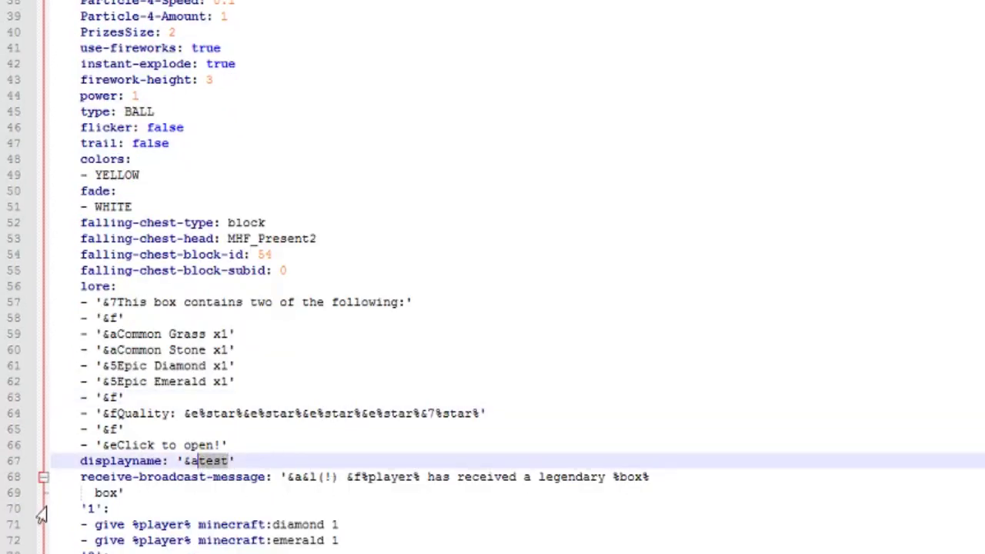
pyautogui.moveTo(54, 507); pyautogui.dragTo(339, 540)
pyautogui.click(339, 540)
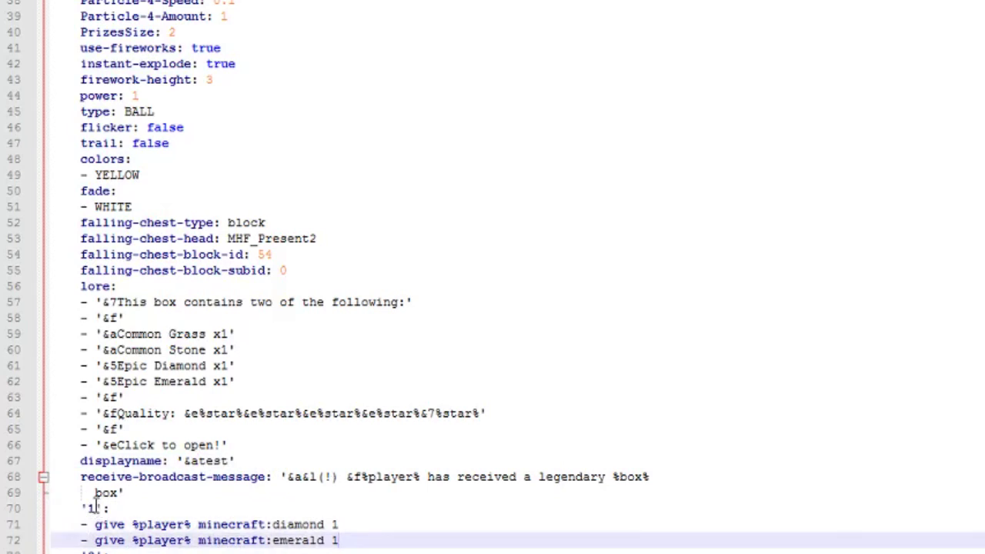
pyautogui.click(91, 507)
pyautogui.click(86, 524)
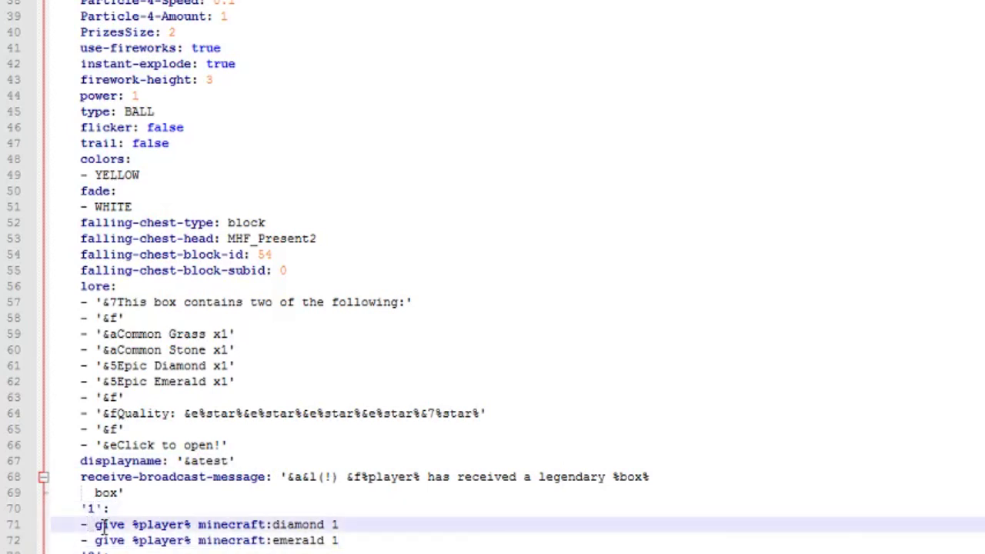
pyautogui.scroll(-1, 100, 525)
pyautogui.moveTo(90, 479); pyautogui.dragTo(362, 483)
pyautogui.moveTo(97, 492); pyautogui.dragTo(356, 493)
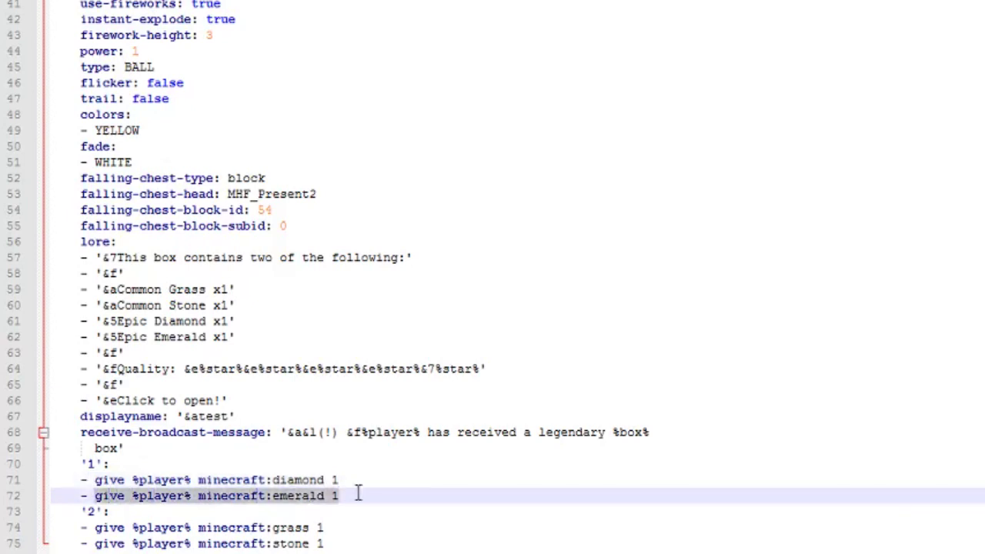
pyautogui.moveTo(89, 526); pyautogui.dragTo(453, 529)
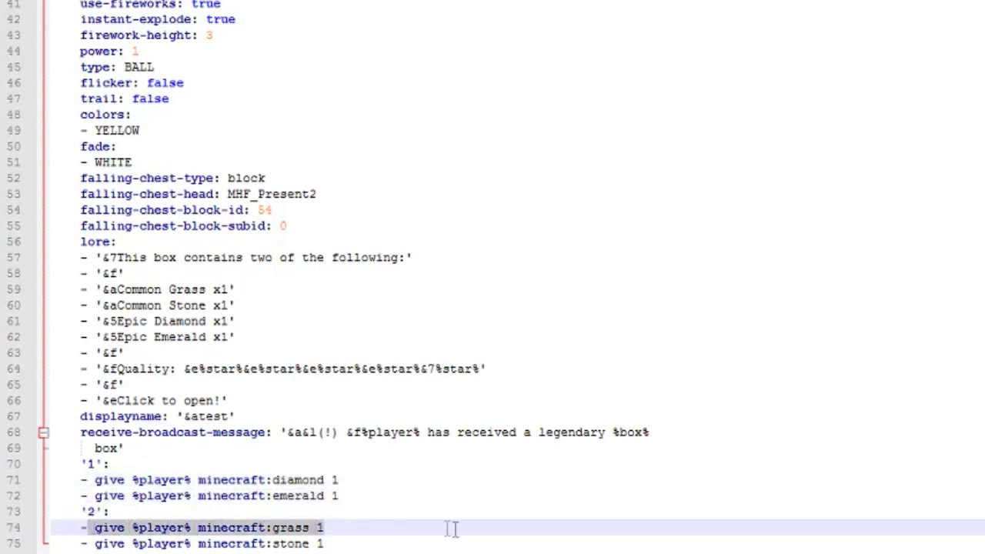
pyautogui.moveTo(98, 536); pyautogui.dragTo(408, 545)
pyautogui.click(357, 495)
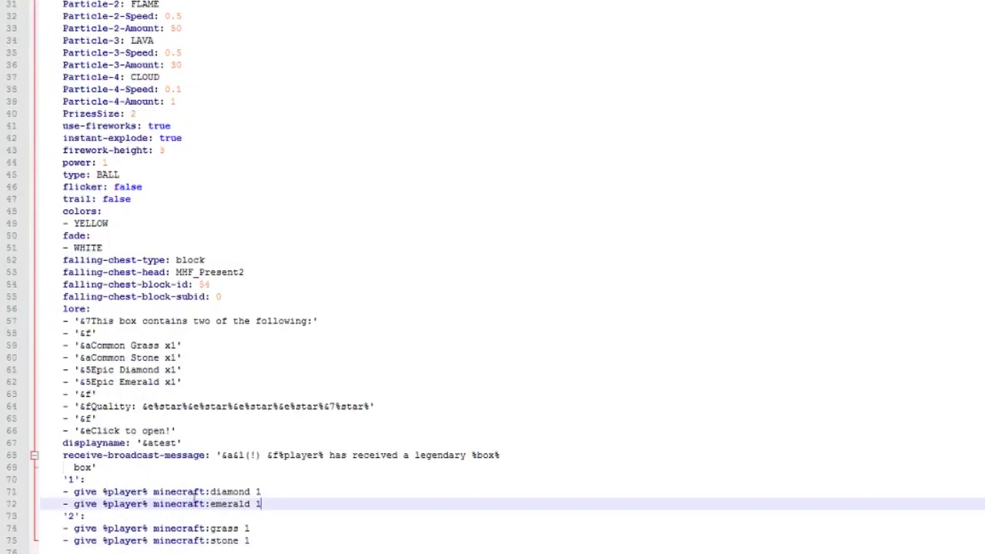
pyautogui.moveTo(263, 541); pyautogui.dragTo(19, 21)
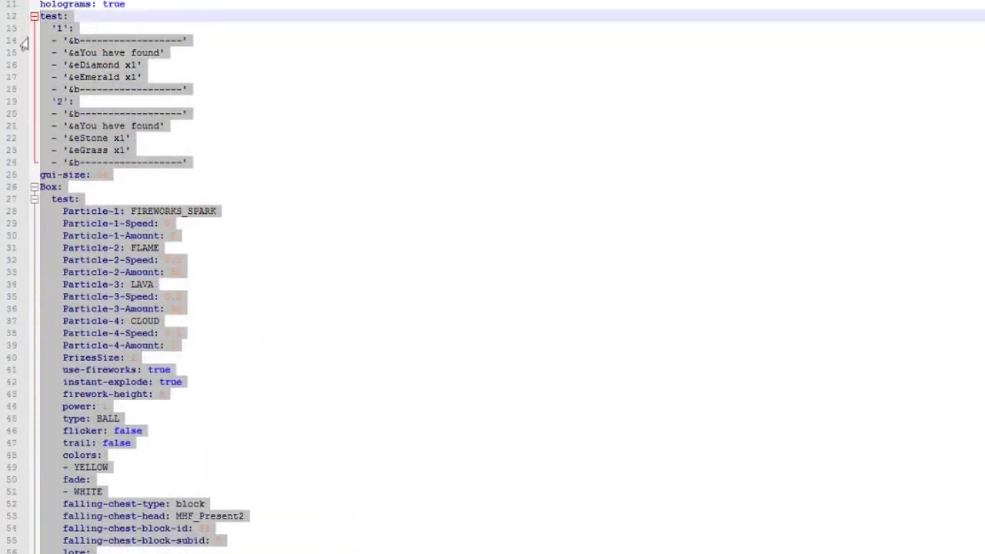
# Step: Paste a copy of the messages and box block on a new line below the last stone command
pyautogui.scroll(-7, 98, 169)
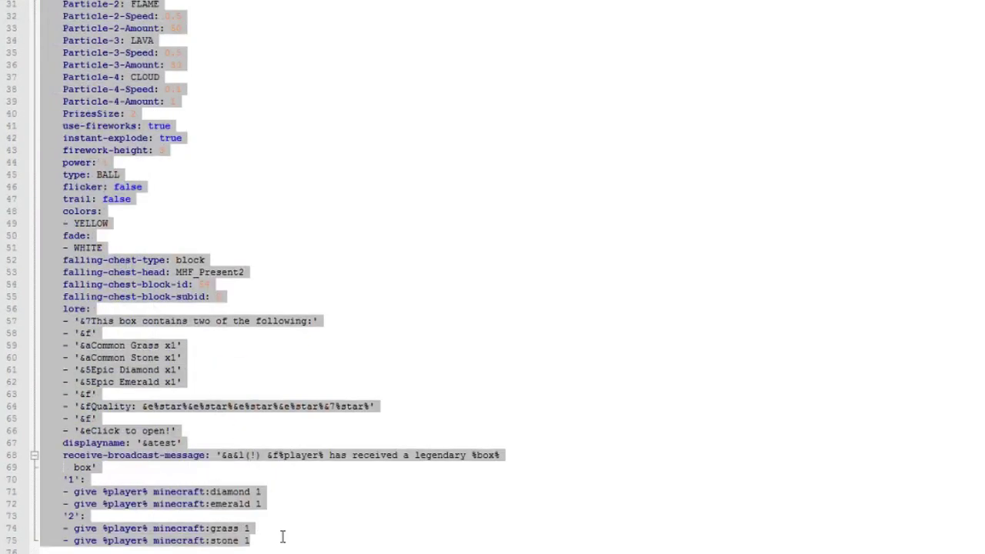
pyautogui.click(284, 541)
pyautogui.press('Return')
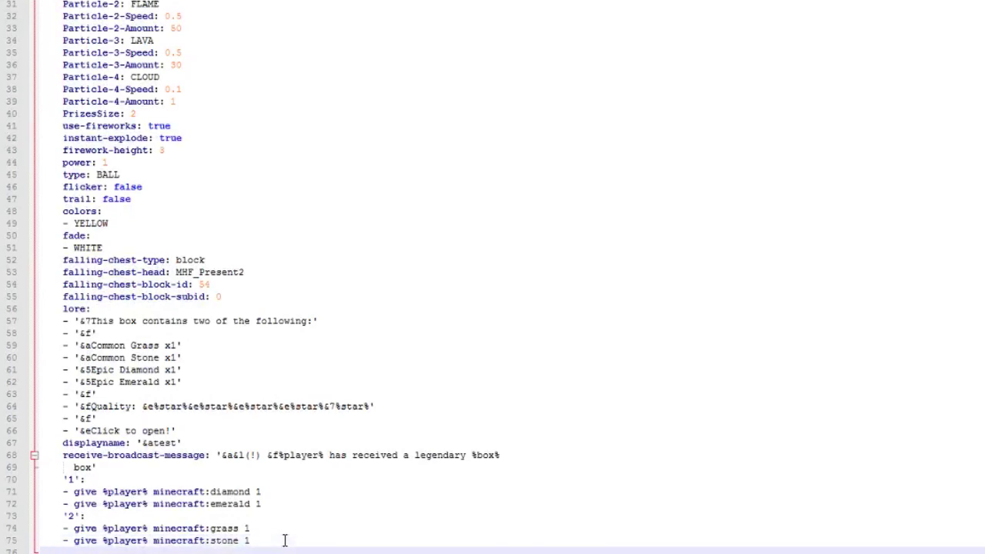
pyautogui.hotkey('ctrl', 'v')
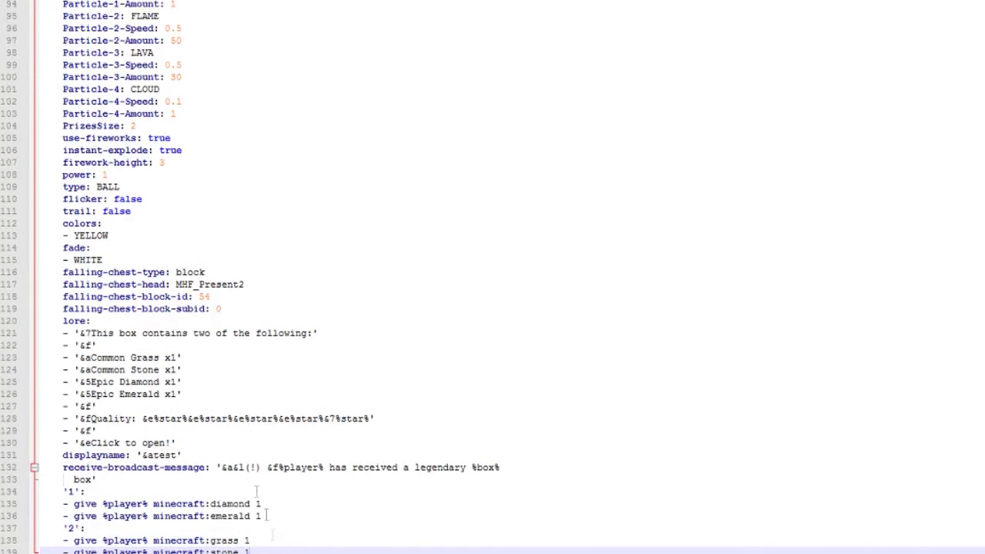
# Step: Rename the pasted message section and Box entry from test to halloween
pyautogui.scroll(13, 238, 429)
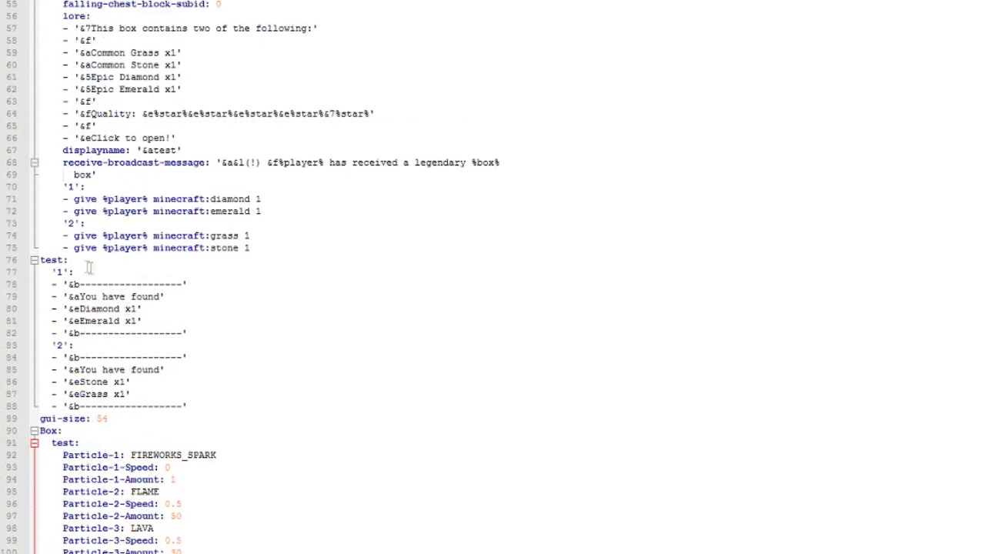
pyautogui.moveTo(65, 259); pyautogui.dragTo(42, 263)
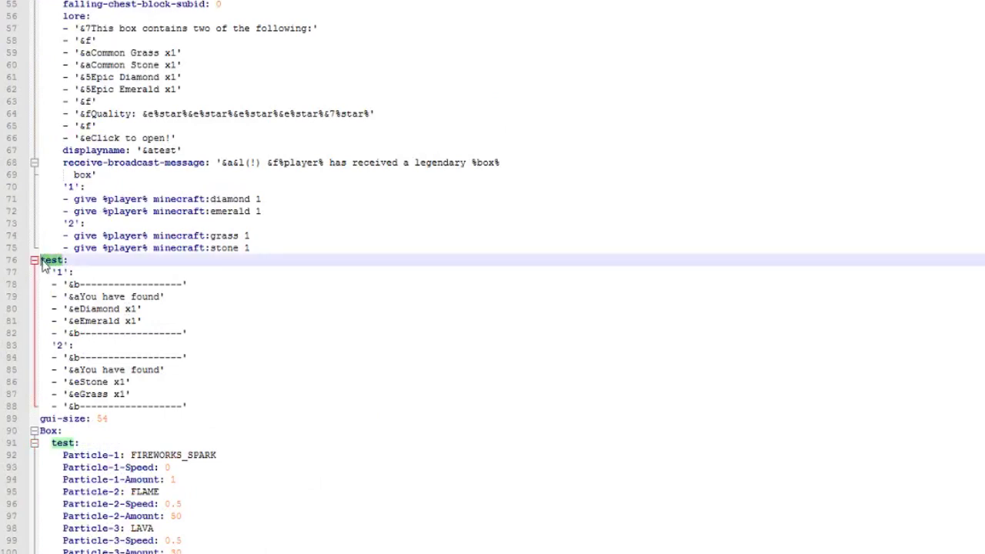
pyautogui.write('halloween:')
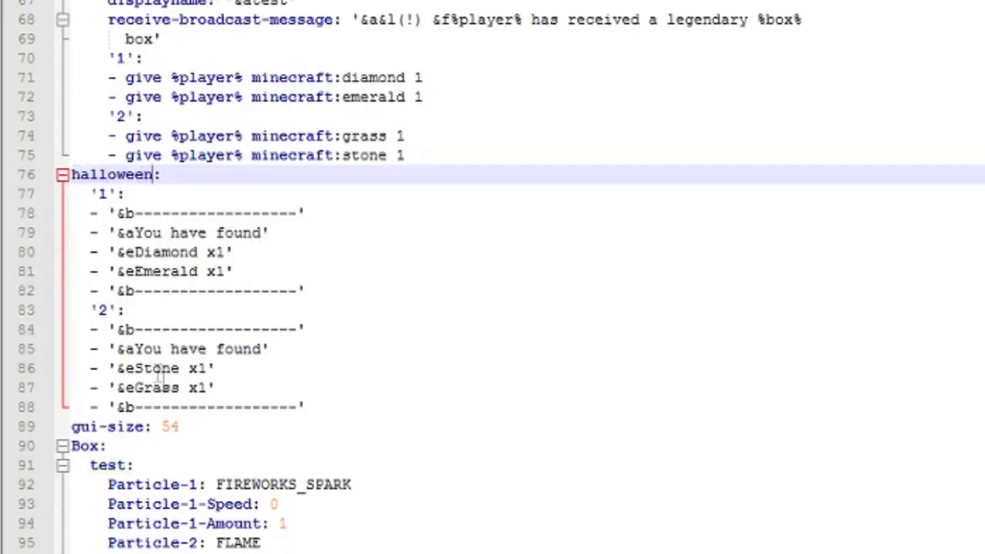
pyautogui.moveTo(57, 435); pyautogui.dragTo(41, 435)
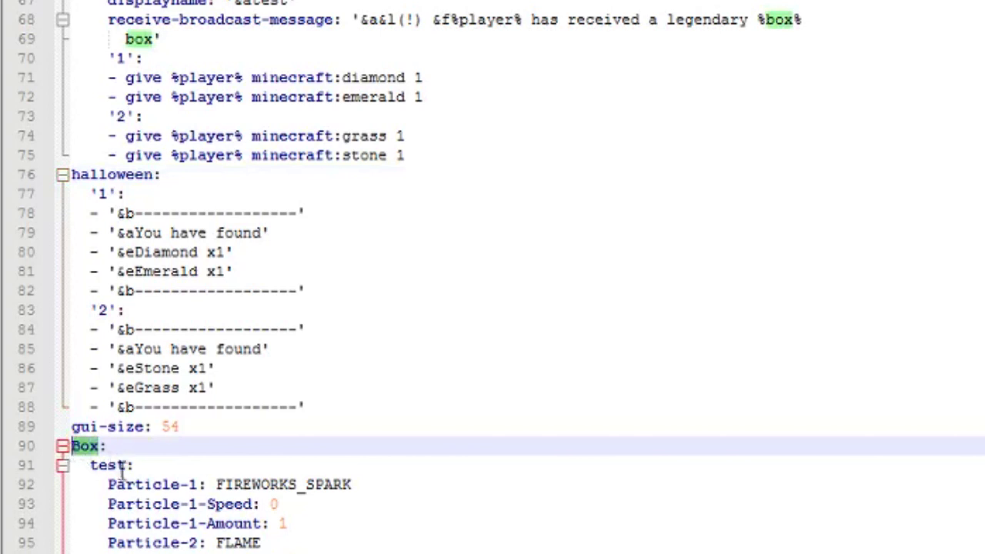
pyautogui.moveTo(128, 466); pyautogui.dragTo(93, 475)
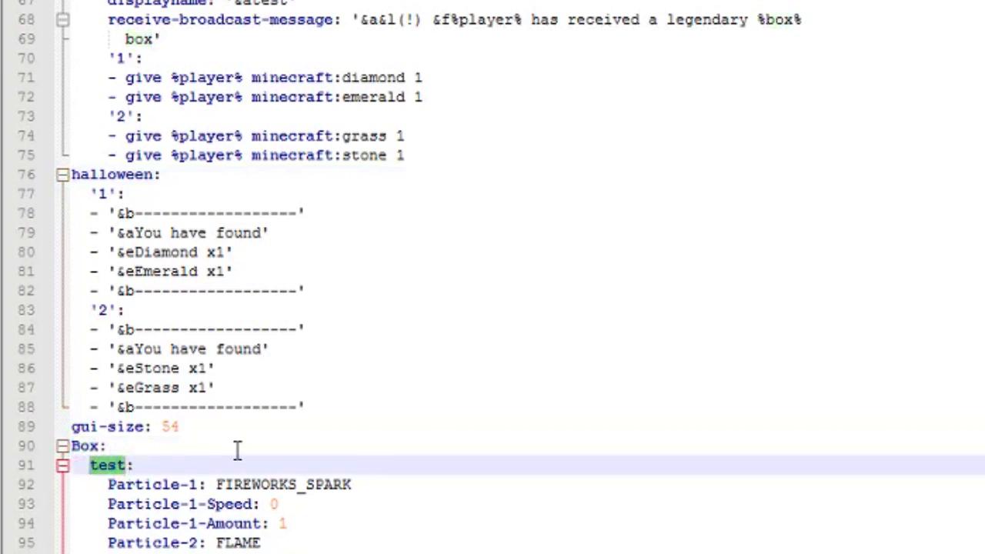
pyautogui.write('halloween:')
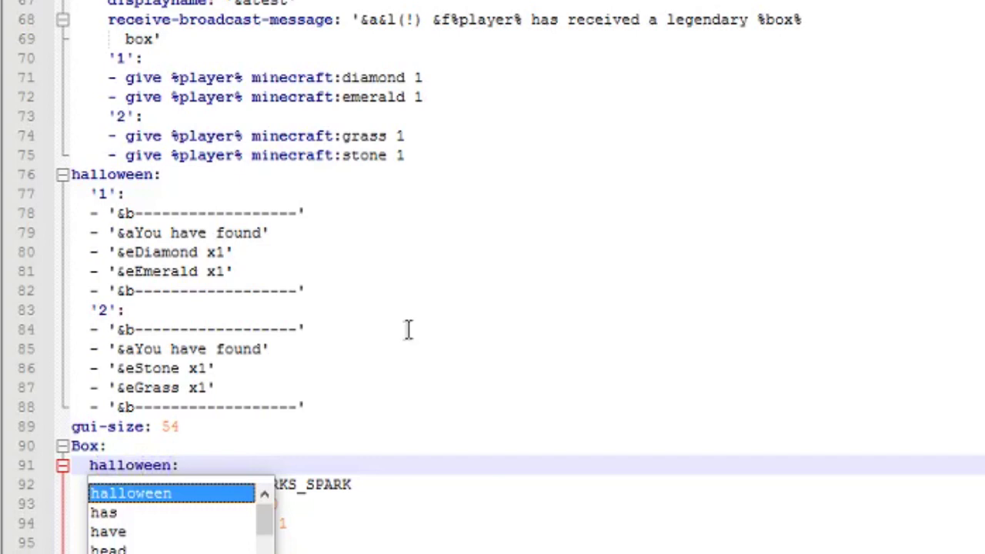
pyautogui.click(407, 330)
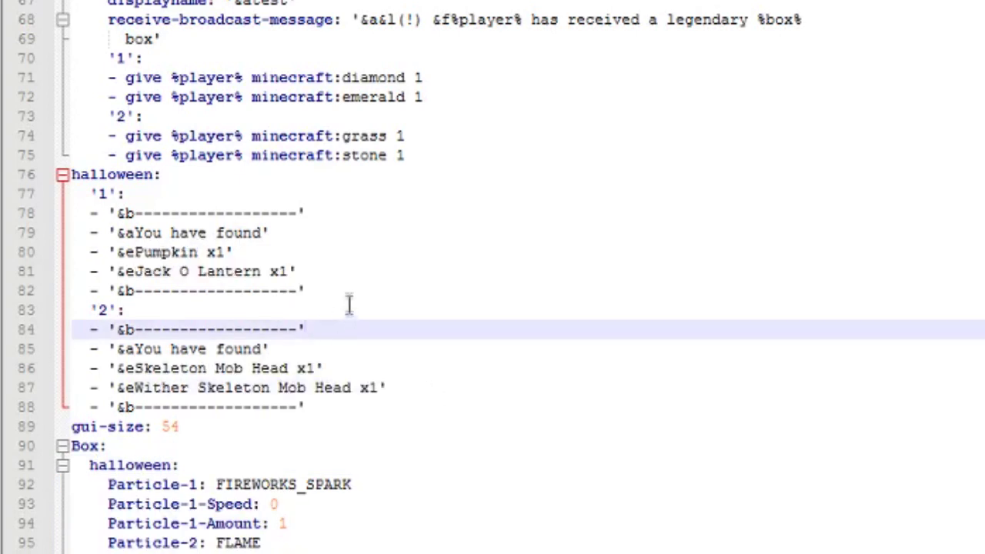
# Step: Review the halloween box's two reward message blocks
pyautogui.moveTo(354, 286); pyautogui.dragTo(71, 213)
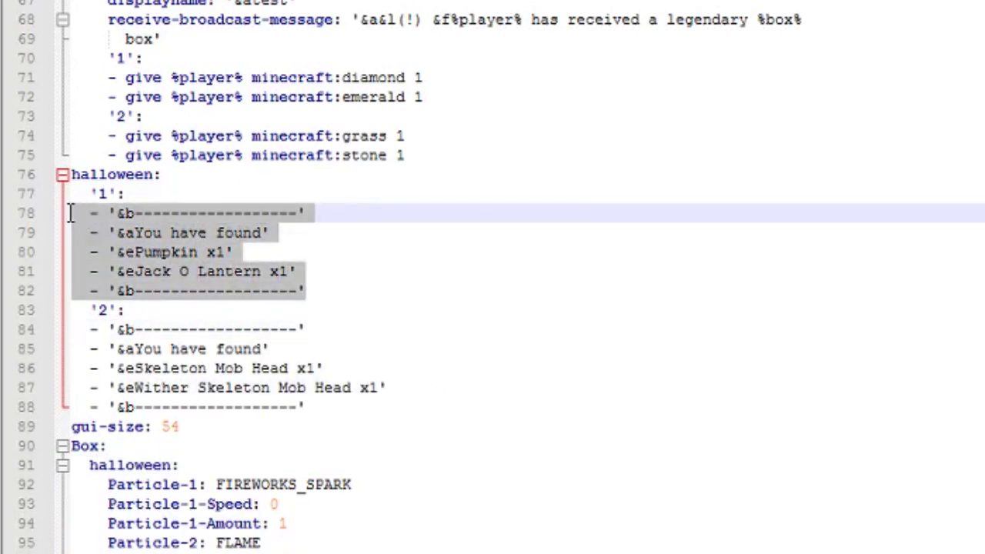
pyautogui.click(282, 235)
pyautogui.moveTo(330, 274); pyautogui.dragTo(104, 229)
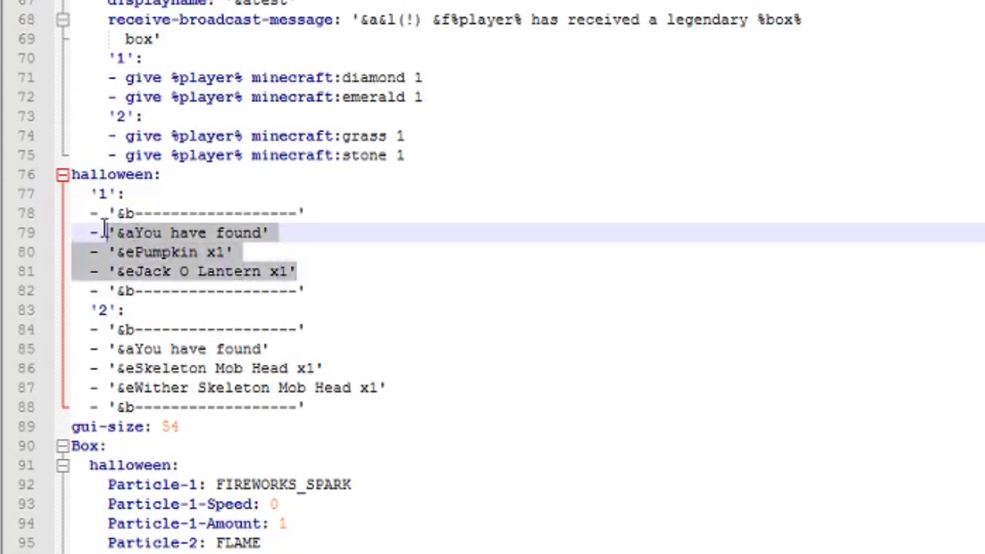
pyautogui.click(292, 308)
pyautogui.moveTo(435, 404); pyautogui.dragTo(77, 349)
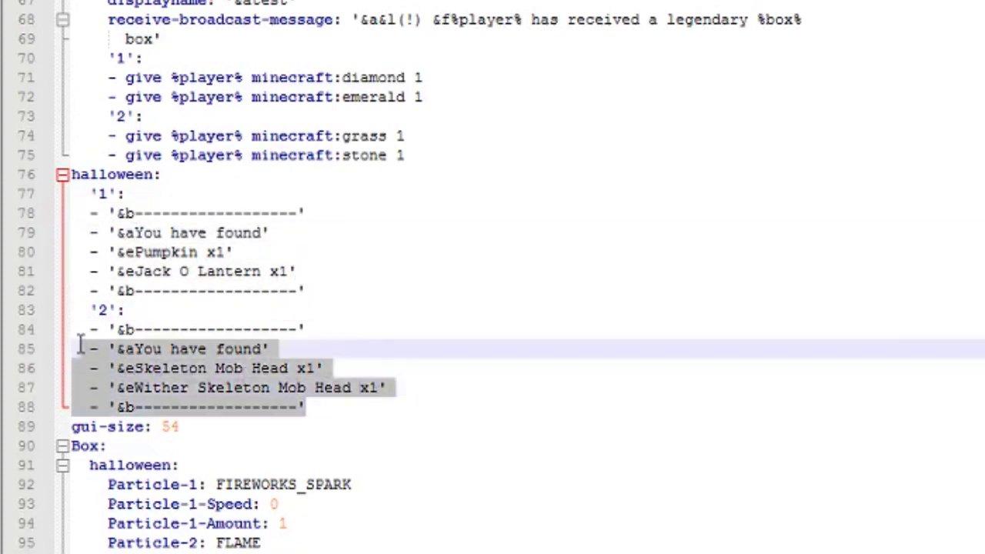
pyautogui.click(461, 406)
pyautogui.scroll(-5, 461, 407)
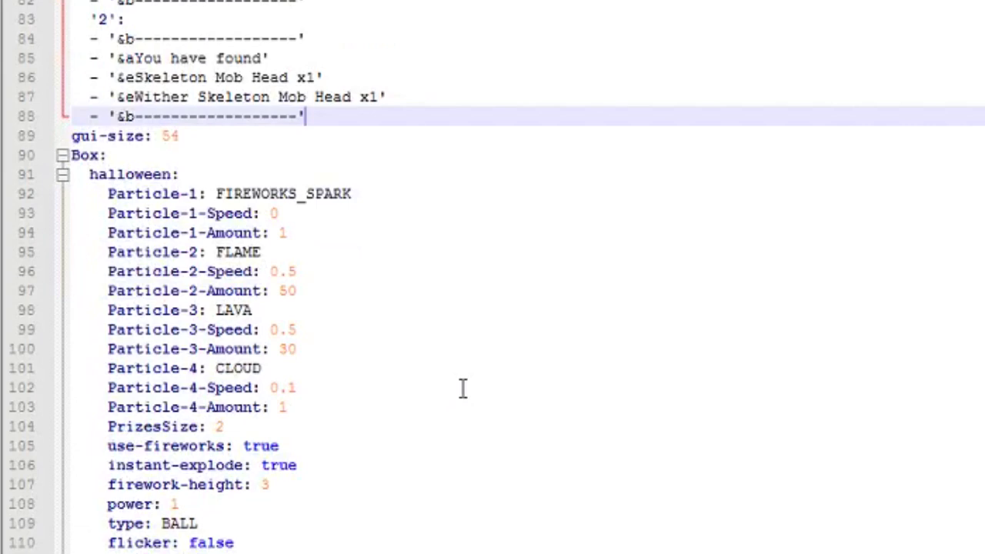
pyautogui.scroll(-2, 463, 388)
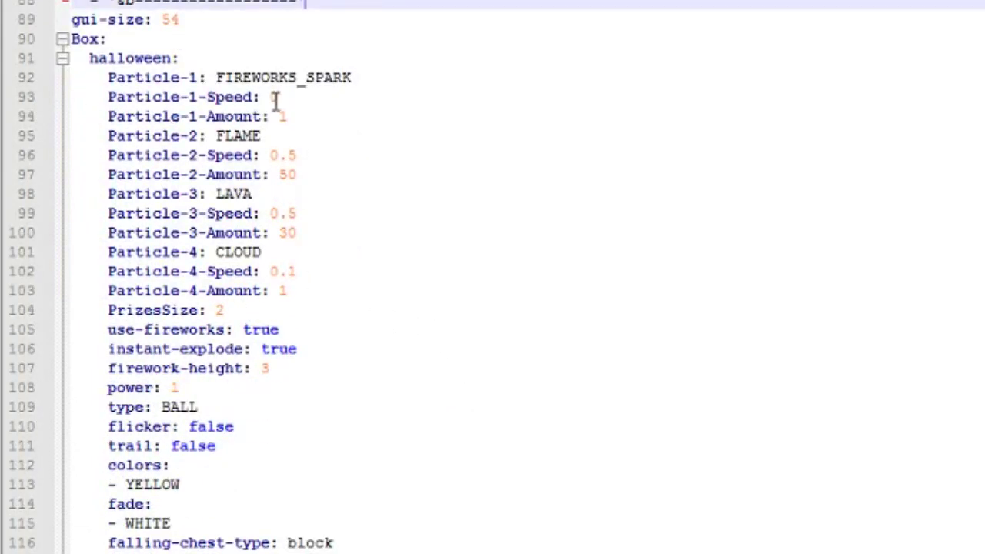
pyautogui.scroll(-6, 275, 100)
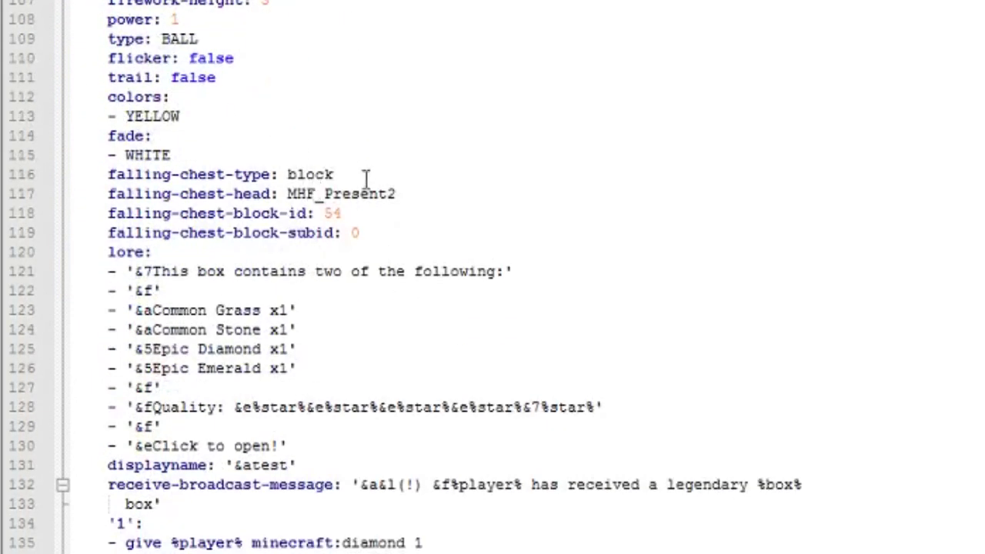
# Step: Change falling-chest-block-id from 54 to 397 and replace Grass with Pumpkin in the first lore line
pyautogui.moveTo(336, 170); pyautogui.dragTo(301, 170)
pyautogui.click(349, 214)
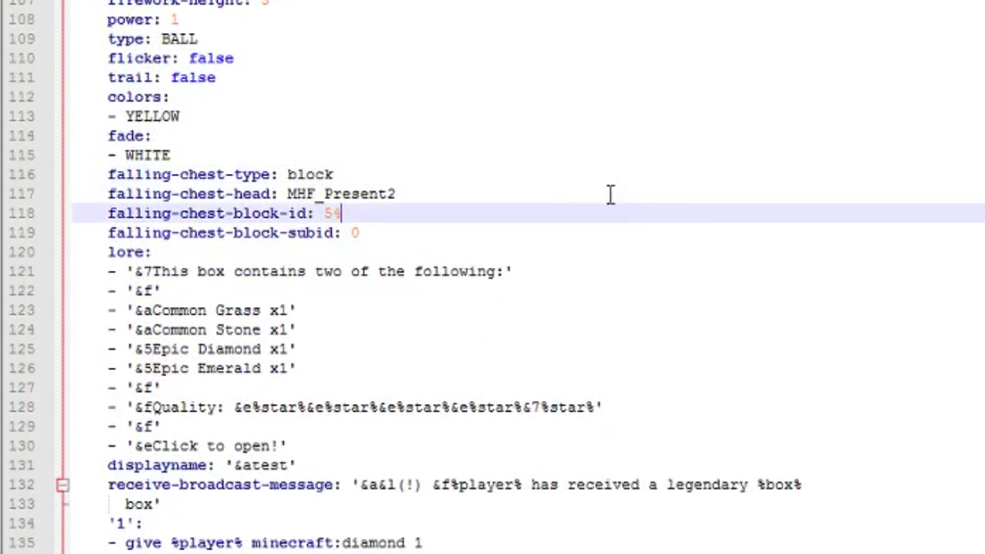
pyautogui.write('397')
pyautogui.doubleClick(261, 310)
pyautogui.write('Pumpkin')
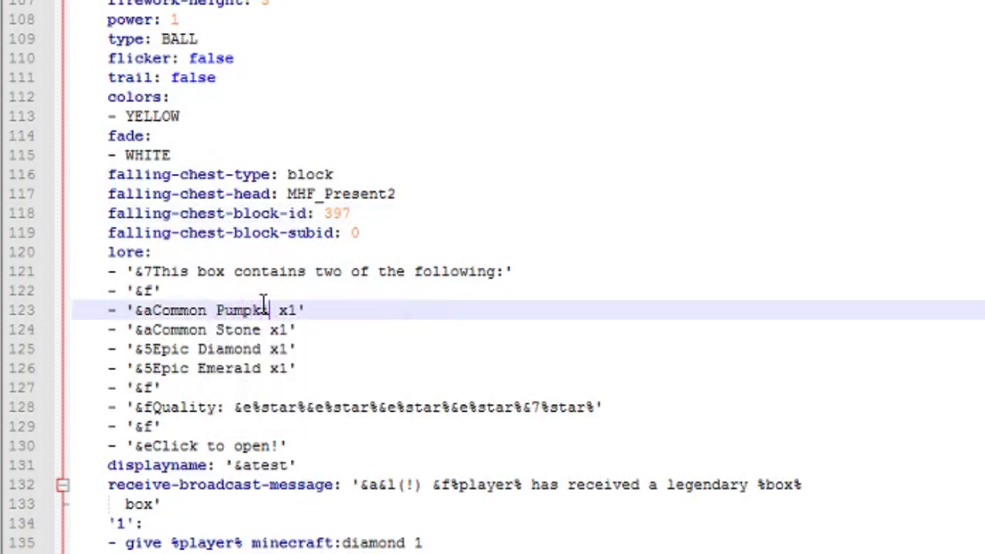
# Step: Replace the other lore prizes with Jack O Lantern, Skeleton Mob Head and Wither Skeleton Mob Head
pyautogui.doubleClick(262, 331)
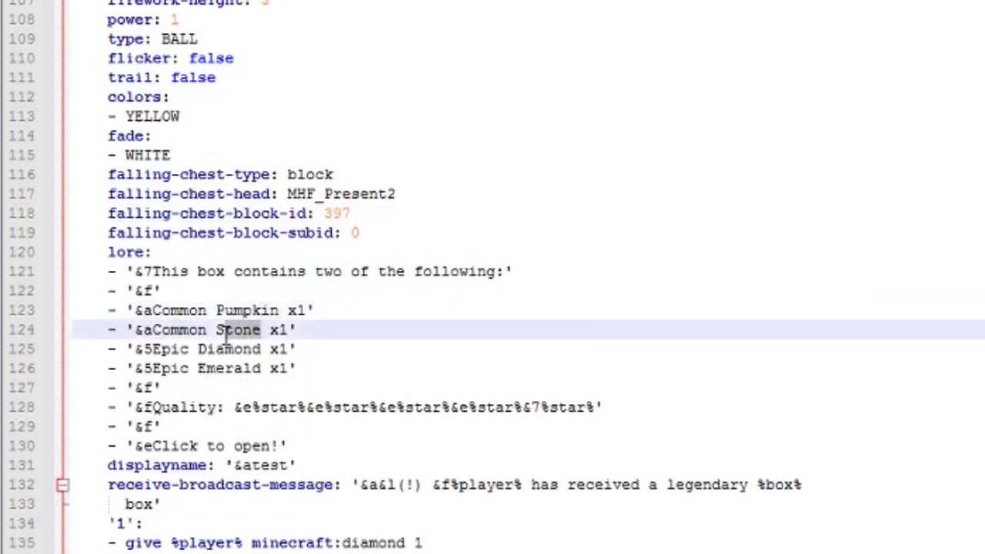
pyautogui.write('Jack O Lantern')
pyautogui.doubleClick(223, 347)
pyautogui.write('Ske')
pyautogui.write('leton Mob ghe')
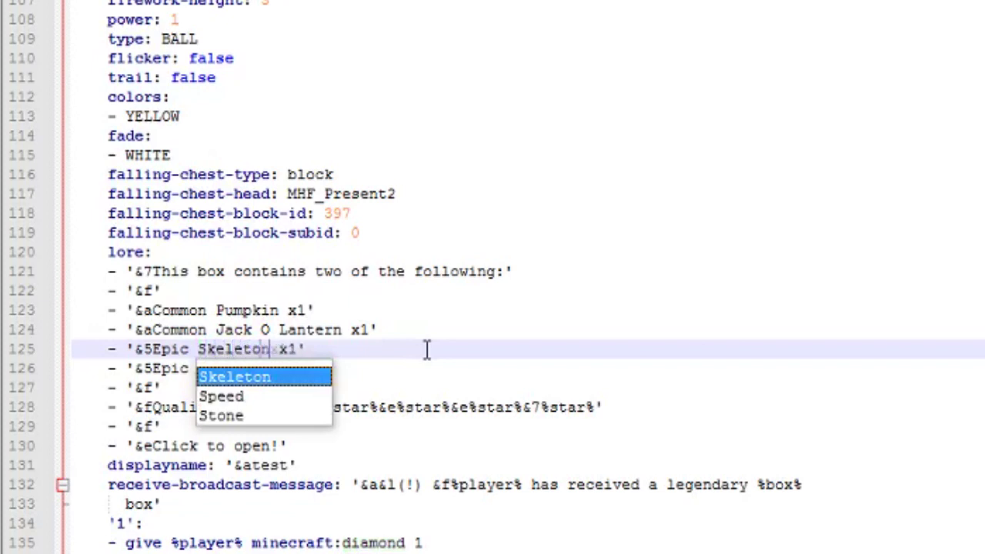
pyautogui.press('BackSpace')
pyautogui.press('BackSpace')
pyautogui.press('BackSpace')
pyautogui.write('Head')
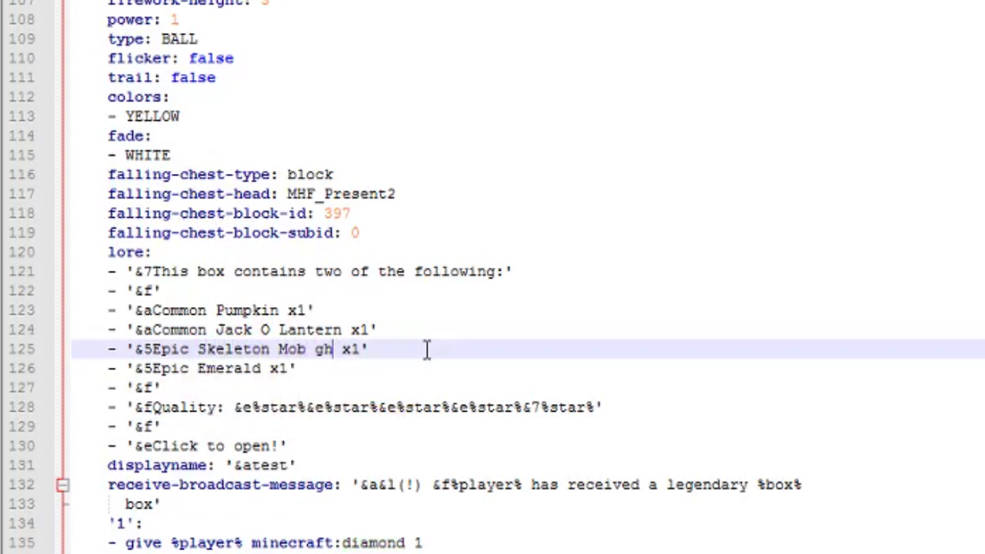
pyautogui.doubleClick(203, 368)
pyautogui.write('Wither Skeleton Mob Head')
pyautogui.click(331, 271)
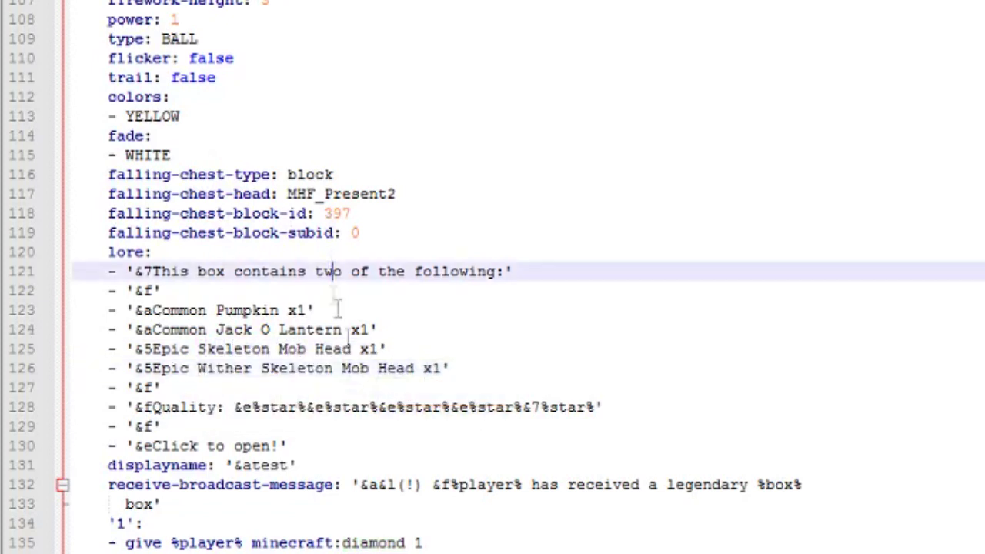
# Step: Set the display name to &ahalloween and check the give commands for items 86, 91, 397 and 397:1
pyautogui.moveTo(288, 465); pyautogui.dragTo(251, 466)
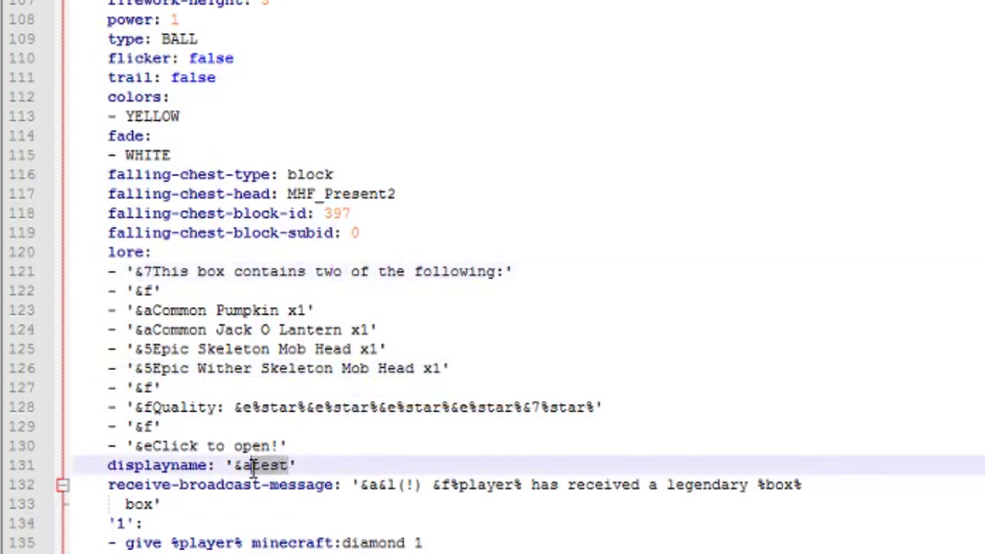
pyautogui.write('halloween')
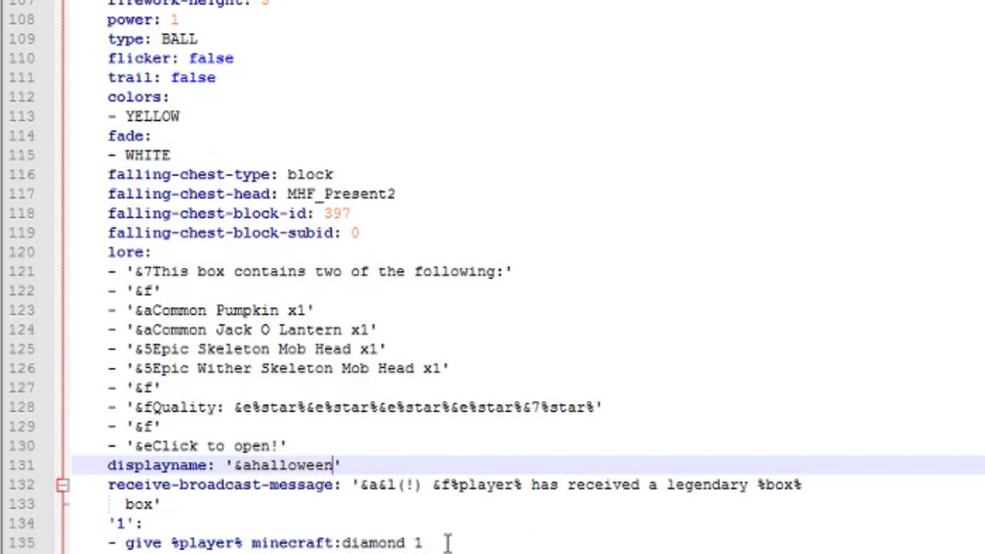
pyautogui.moveTo(449, 543); pyautogui.dragTo(344, 543)
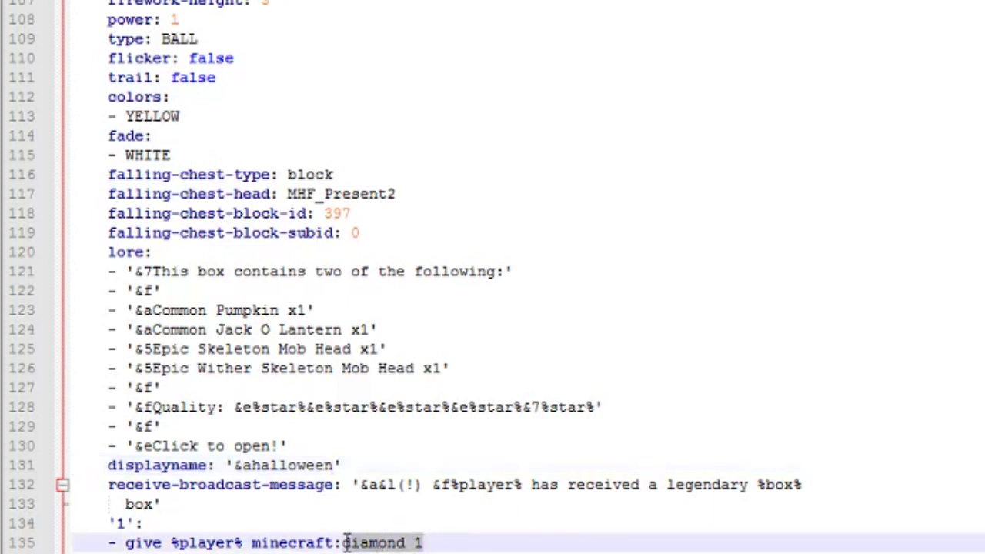
pyautogui.click(446, 542)
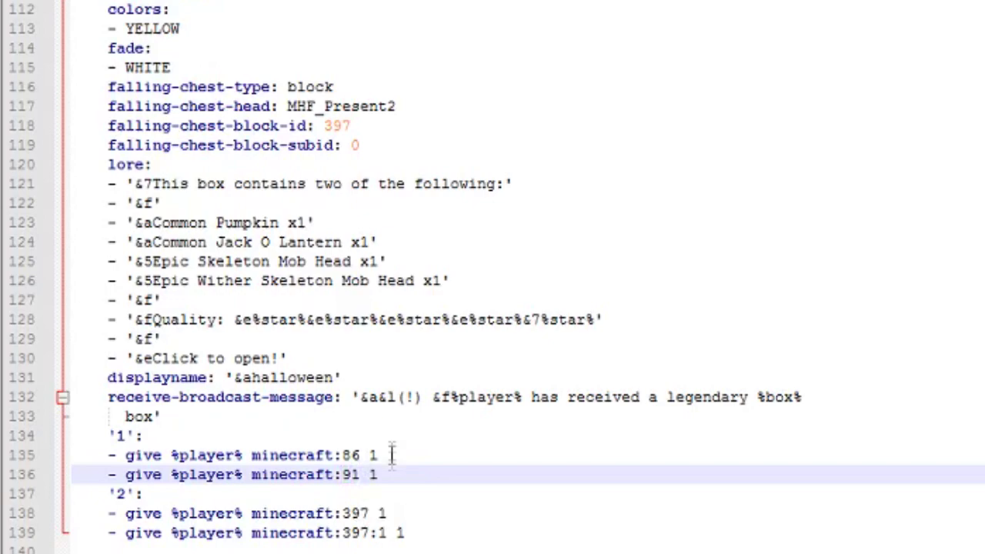
pyautogui.moveTo(472, 534); pyautogui.dragTo(218, 69)
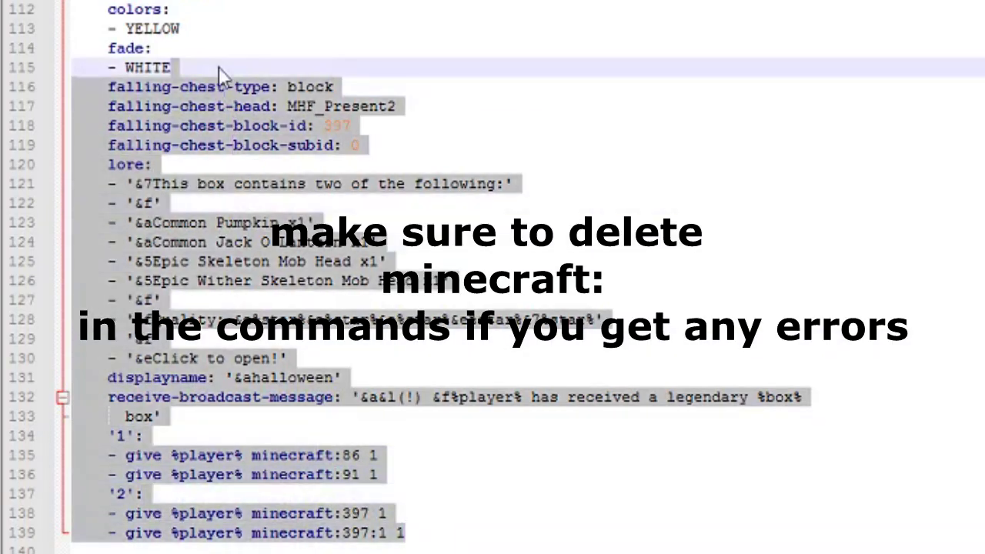
pyautogui.scroll(19, 299, 123)
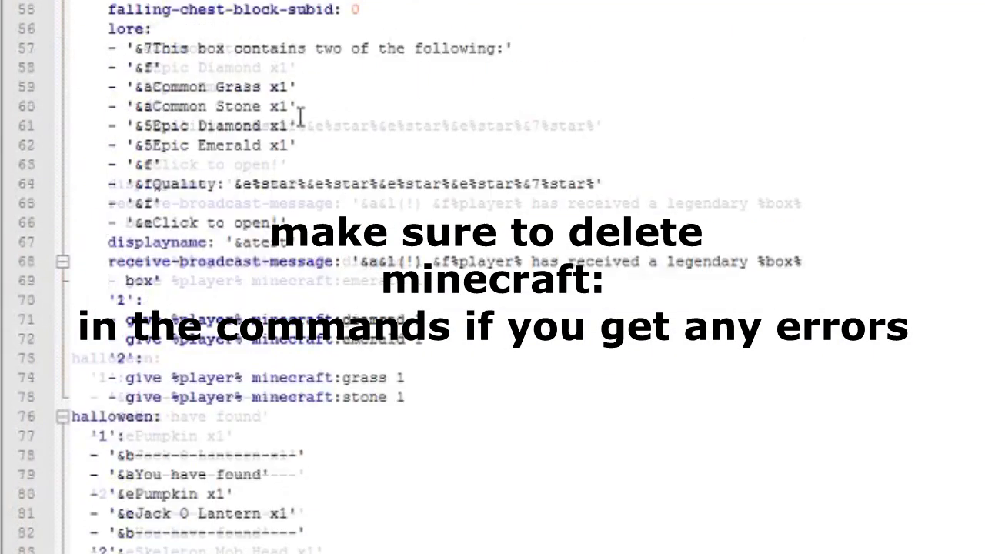
pyautogui.scroll(-19, 299, 122)
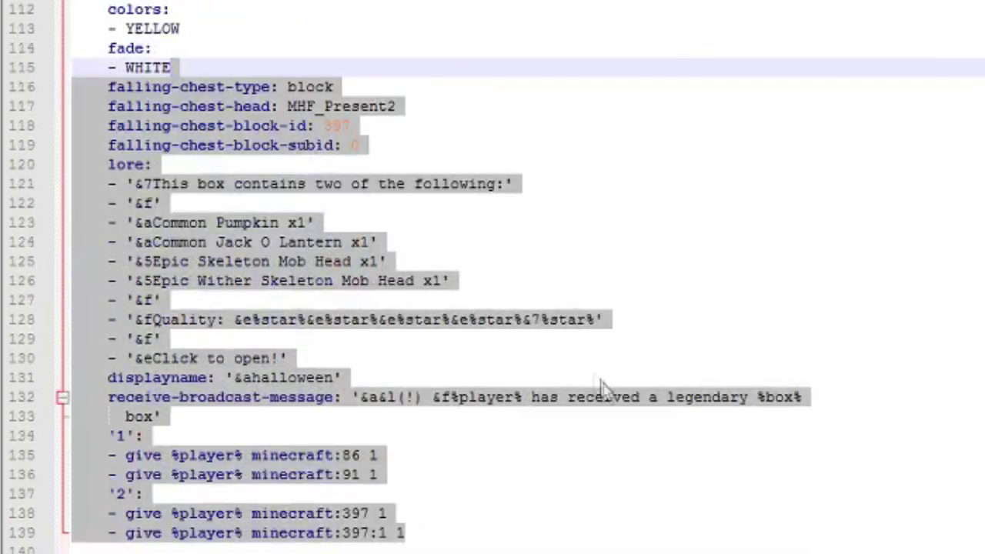
pyautogui.click(556, 531)
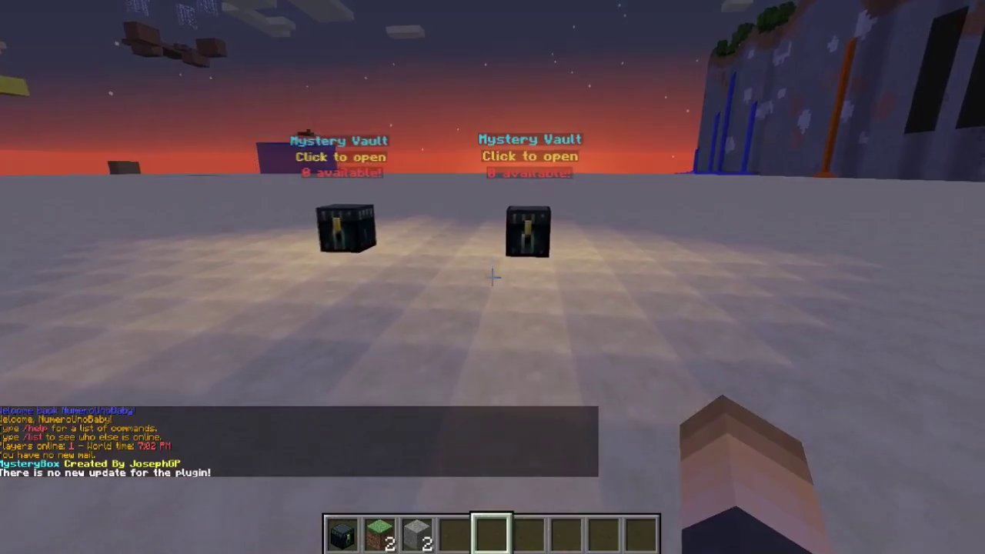
# Step: Walk to the Mystery Vaults, open one, and close its empty Error window
pyautogui.press('w')
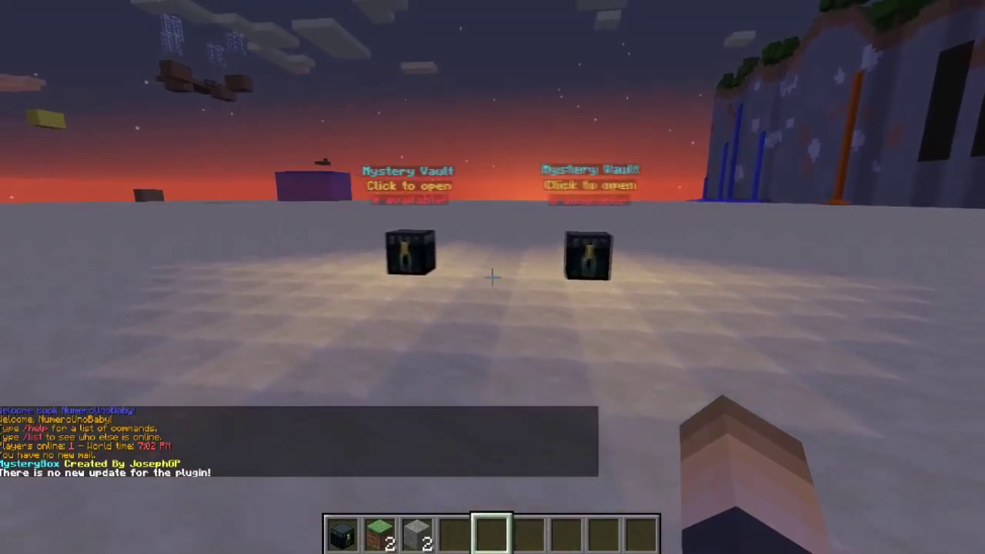
pyautogui.press('w')
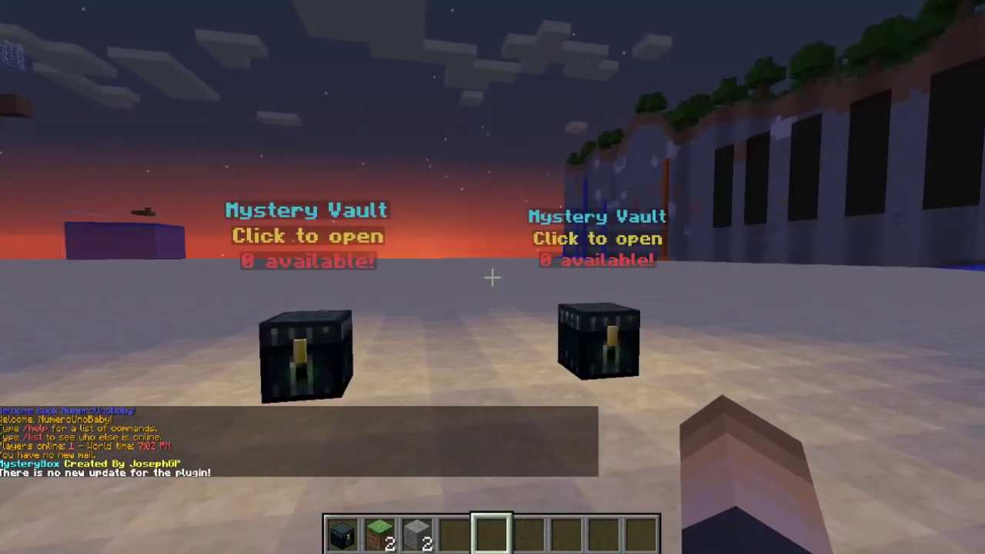
pyautogui.press('s')
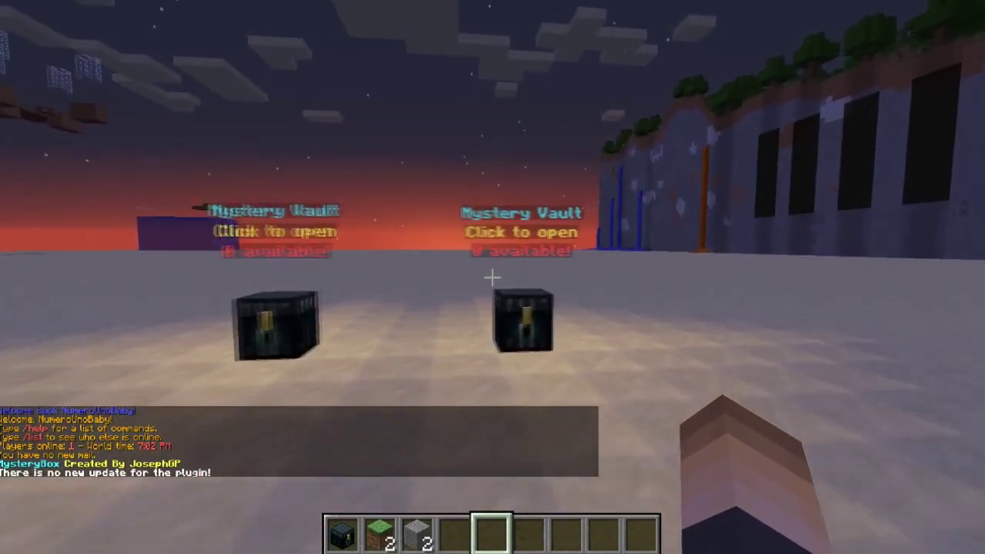
pyautogui.press('w')
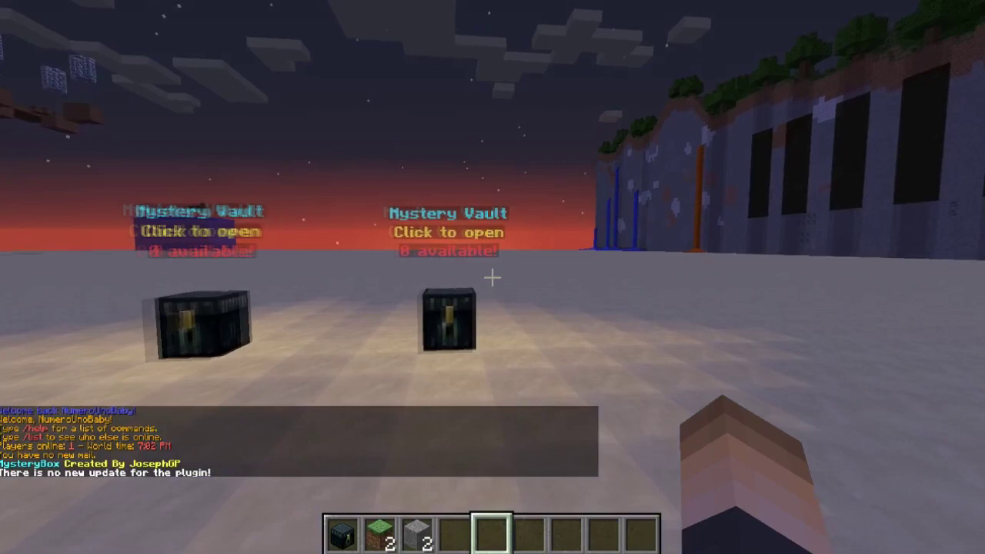
pyautogui.press('s')
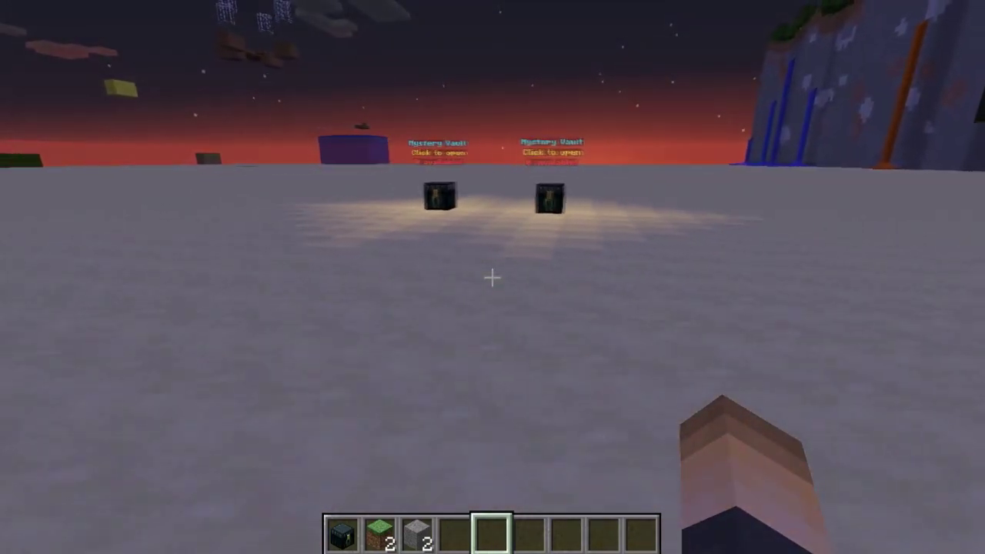
pyautogui.press('w')
pyautogui.press('w')
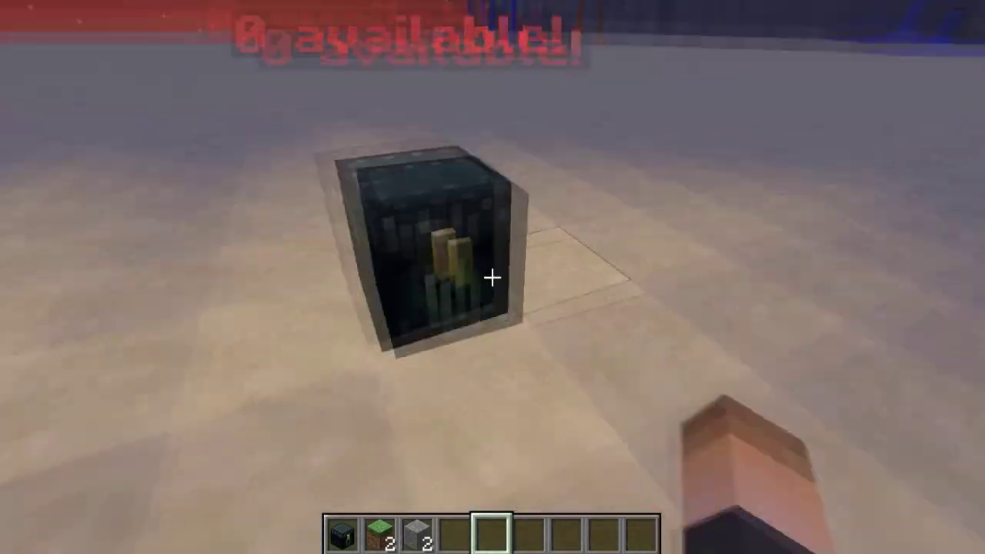
pyautogui.rightClick(492, 277)
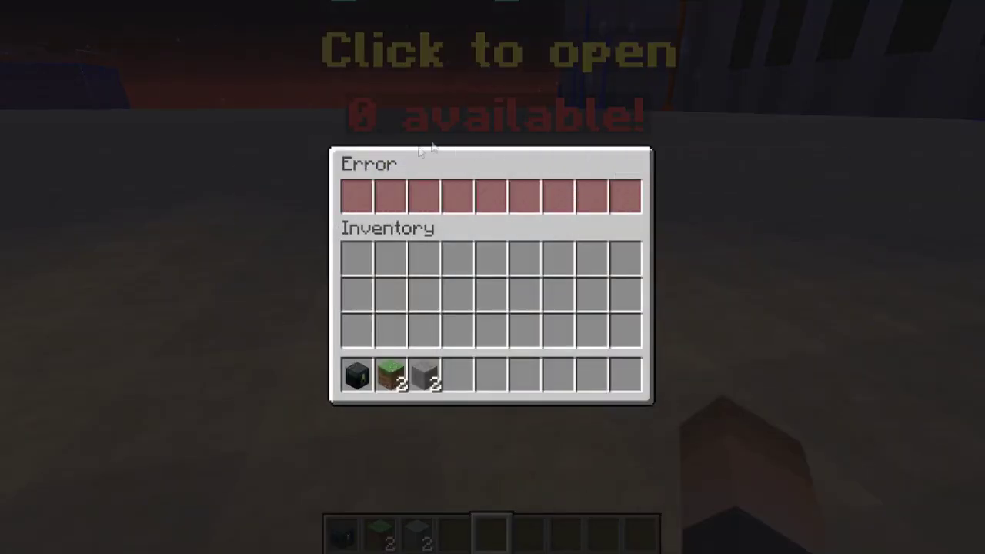
pyautogui.press('Escape')
# Step: Move up to the right Mystery Vault and start a new chat command
pyautogui.press('s')
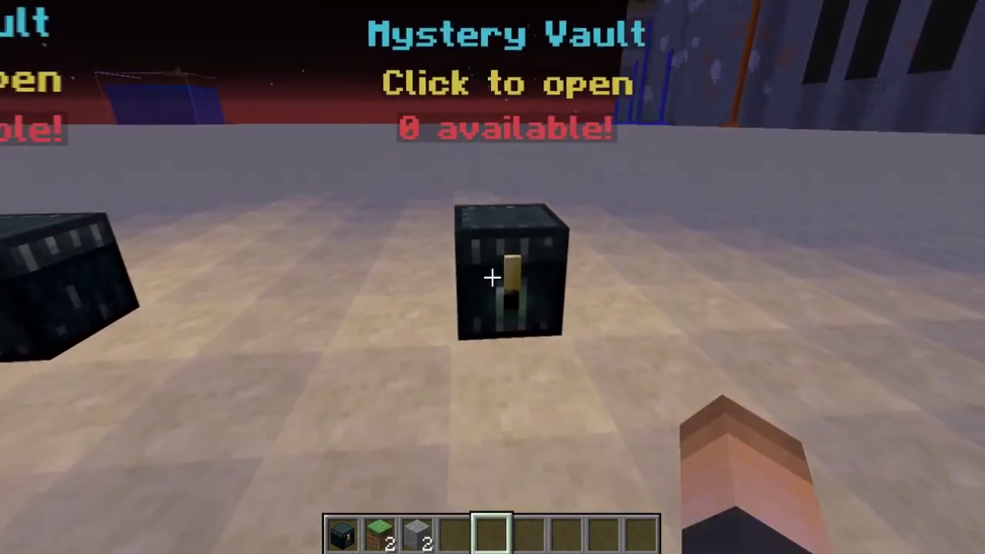
pyautogui.press('w')
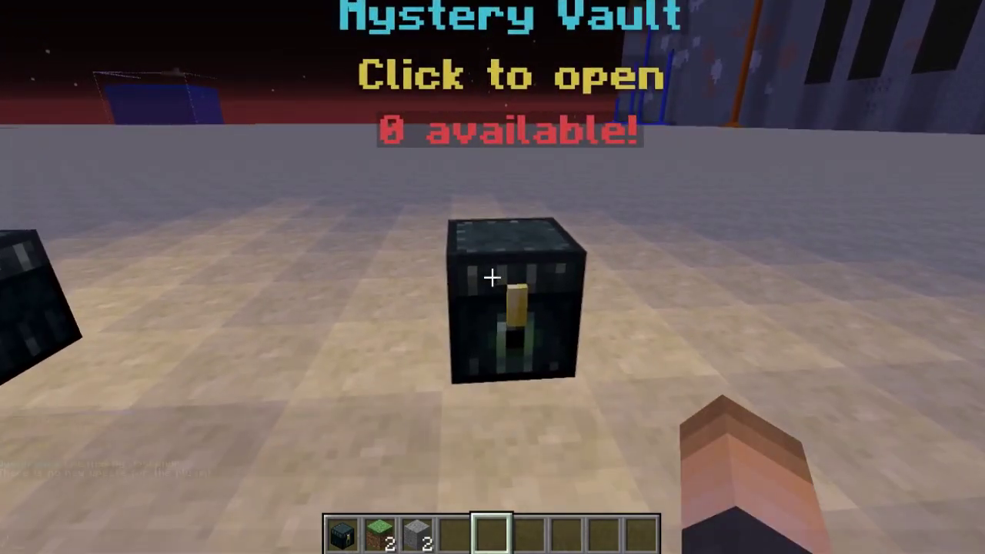
pyautogui.press('/')
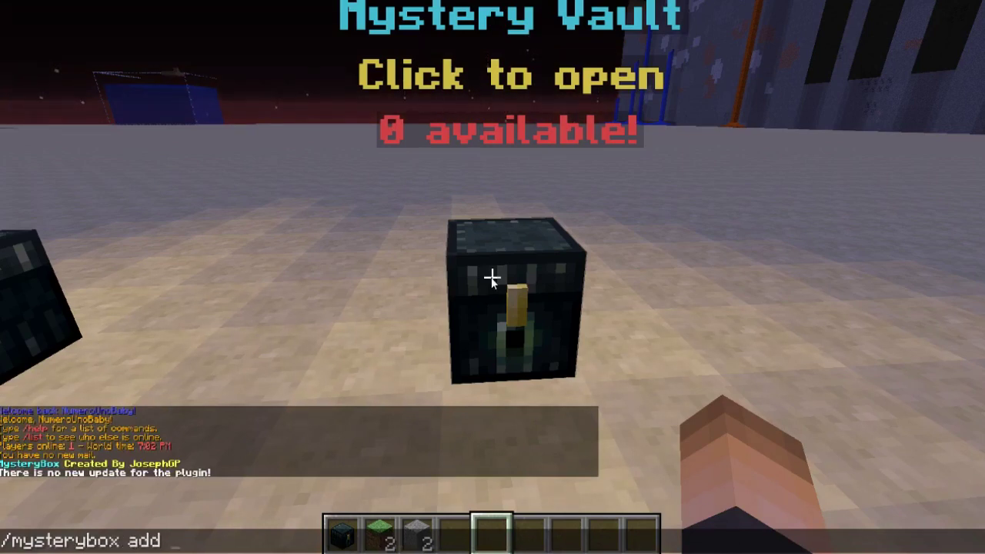
# Step: Add halloween boxes for yourself with /mysterybox add and open one at the vault
pyautogui.write('mysterybox add Nu')
pyautogui.press('Tab')
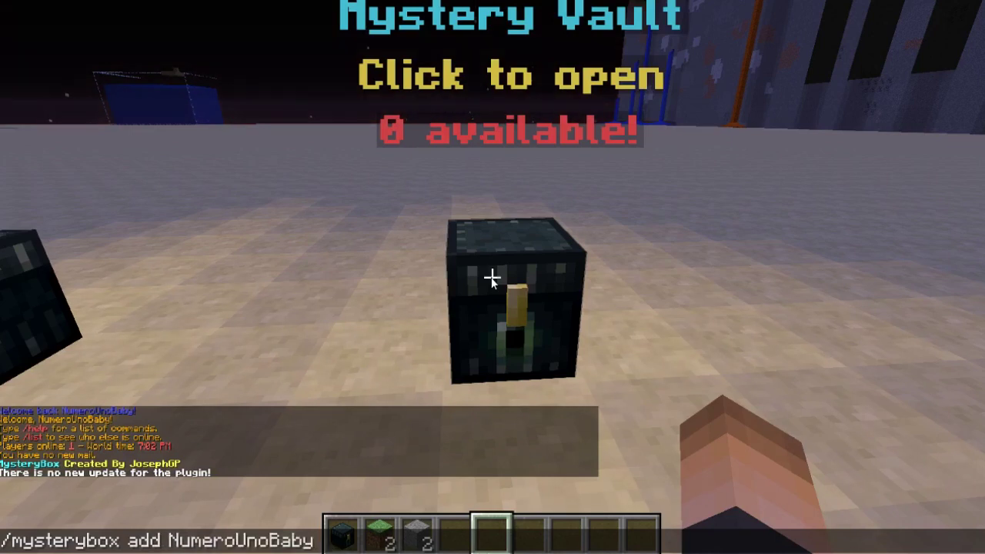
pyautogui.press('Return')
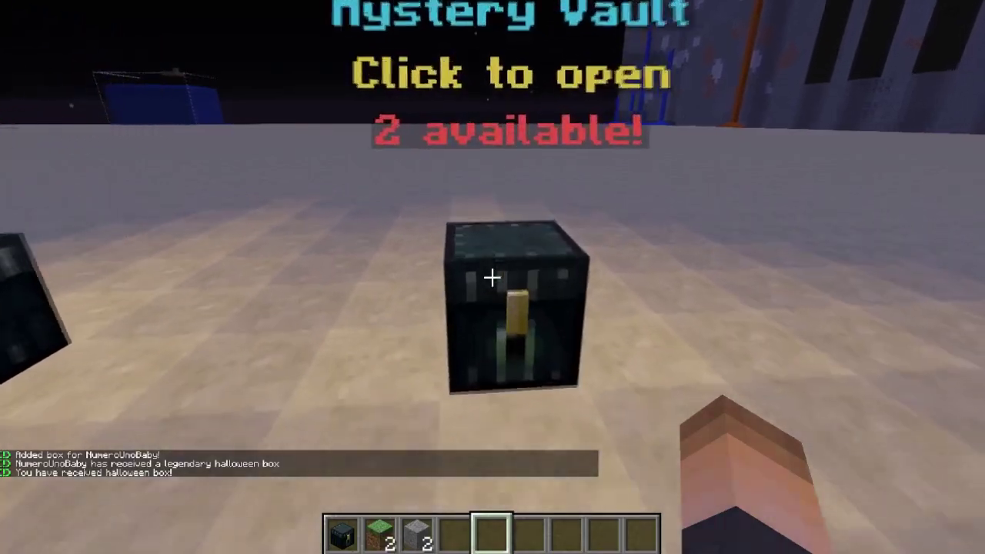
pyautogui.rightClick(492, 278)
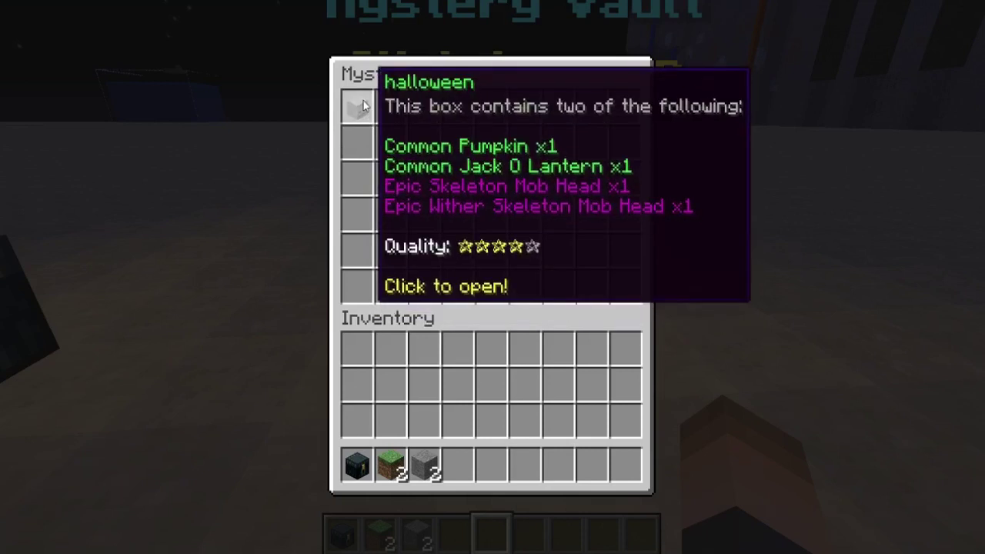
pyautogui.click(362, 112)
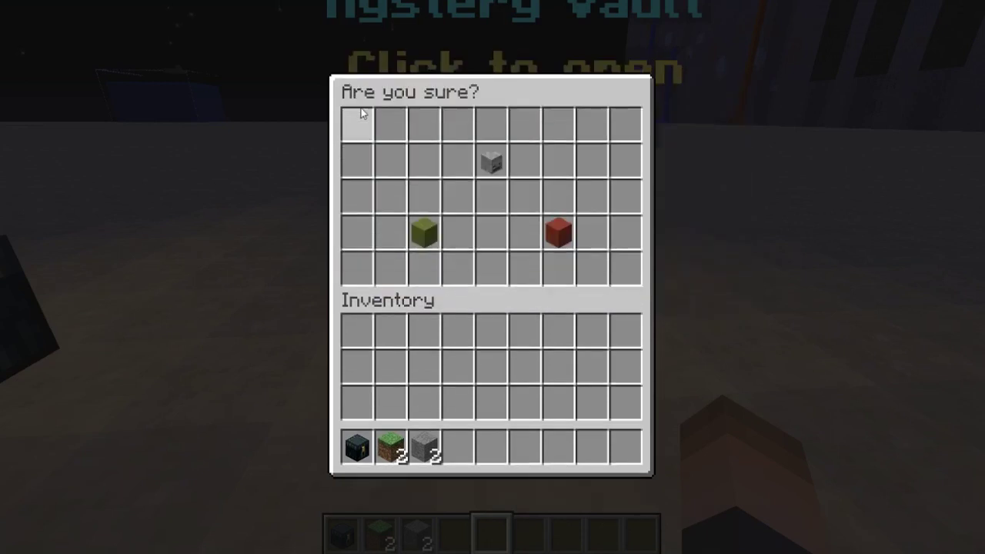
pyautogui.click(423, 230)
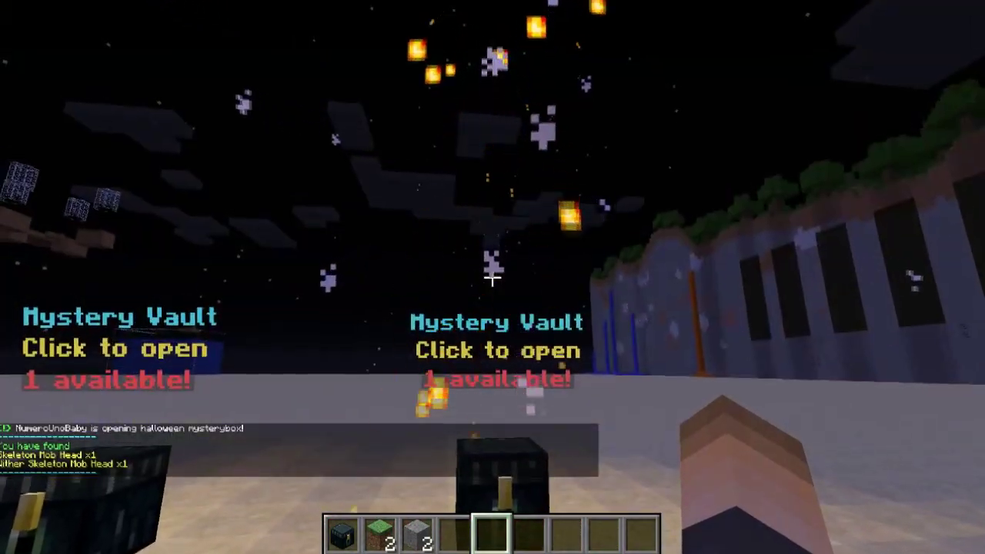
# Step: Walk back to the vault, open the remaining halloween box, then return to config.yml
pyautogui.scroll(2, 492, 277)
pyautogui.scroll(-2, 492, 277)
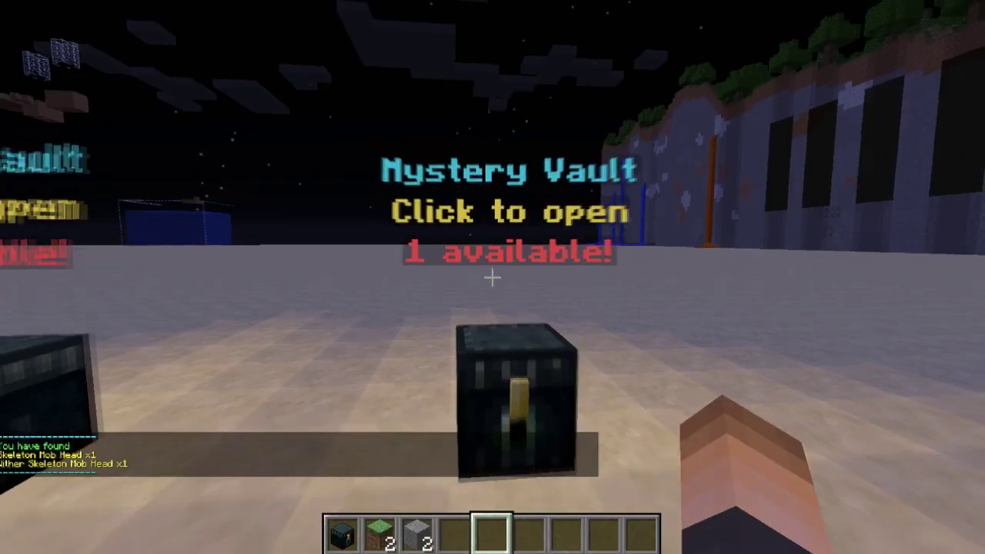
pyautogui.press('s')
pyautogui.press('w')
pyautogui.press('s')
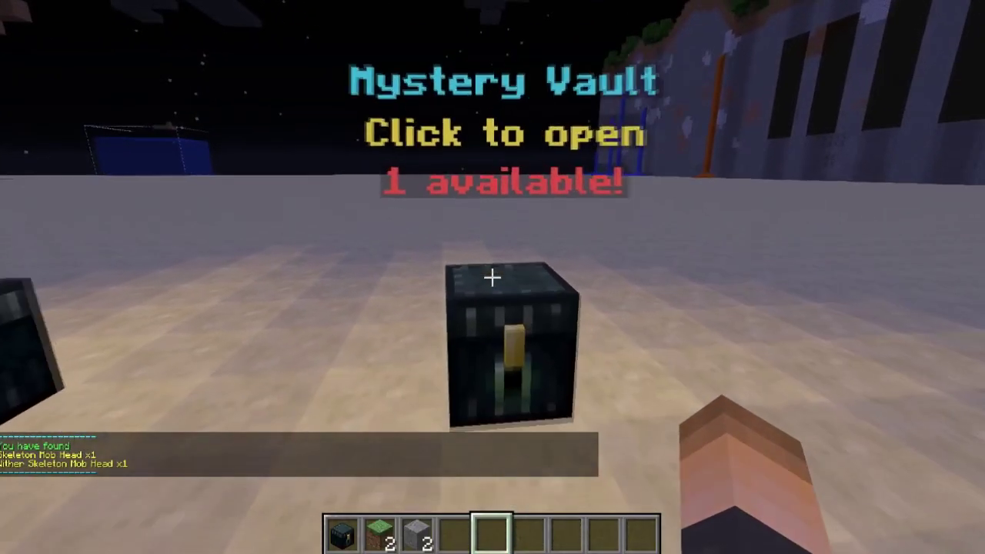
pyautogui.press('w')
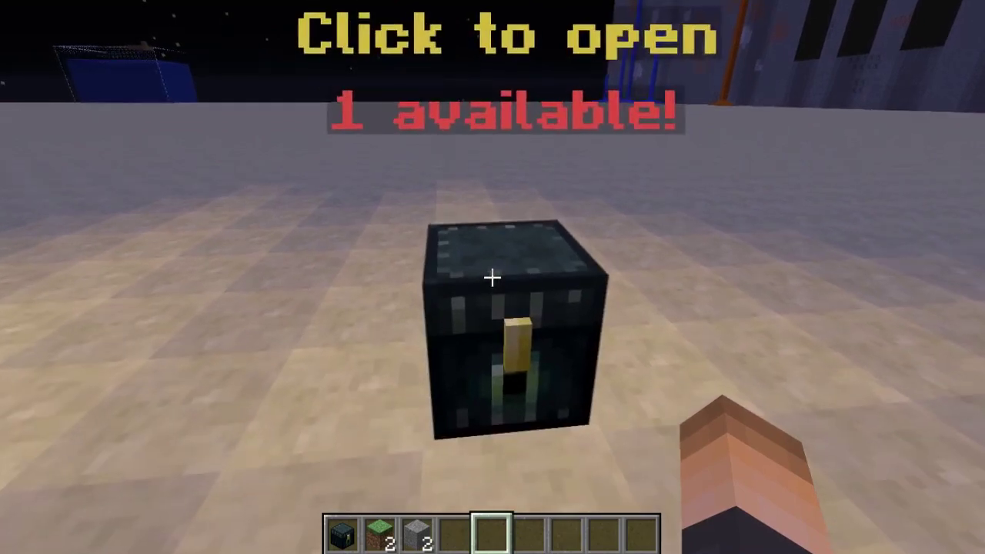
pyautogui.press('w')
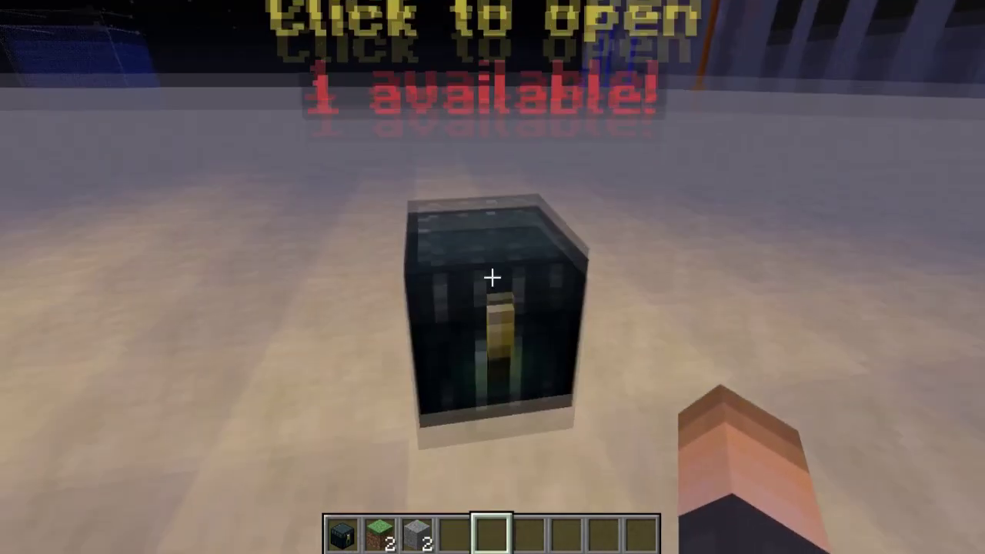
pyautogui.rightClick(492, 277)
pyautogui.click(356, 105)
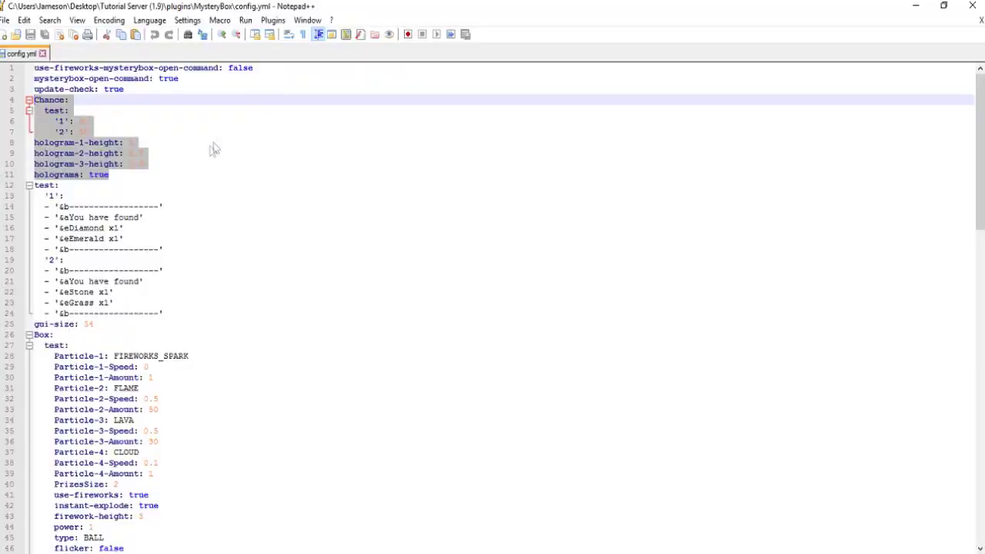
pyautogui.click(143, 175)
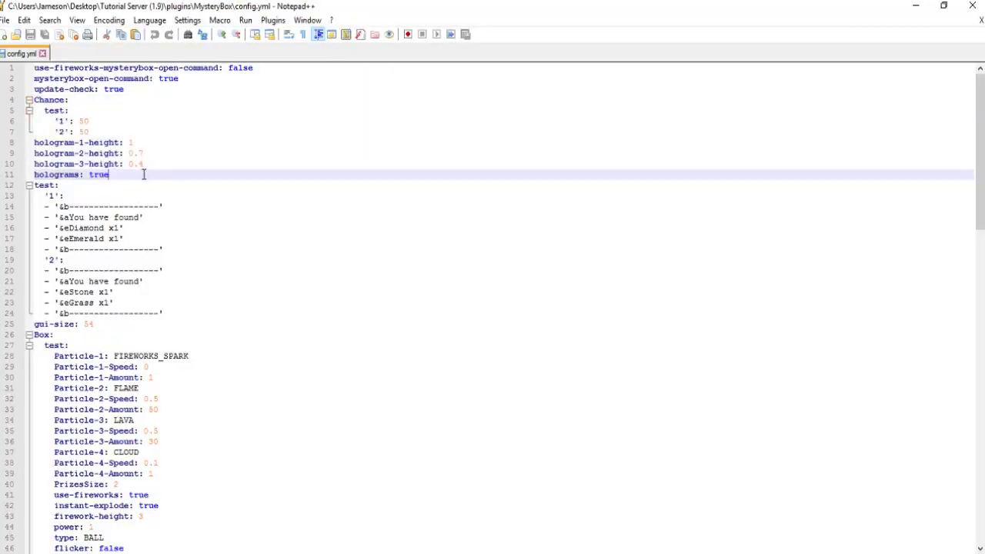
# Step: Copy the Chance and hologram lines 4–11 and paste them on a new line after line 137
pyautogui.moveTo(135, 174); pyautogui.dragTo(34, 100)
pyautogui.hotkey('ctrl', 'c')
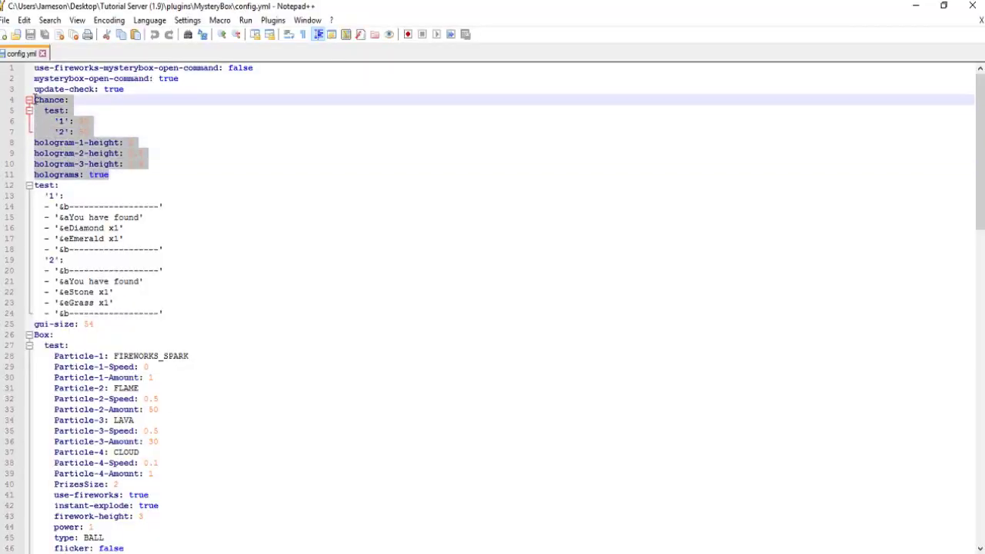
pyautogui.click(117, 174)
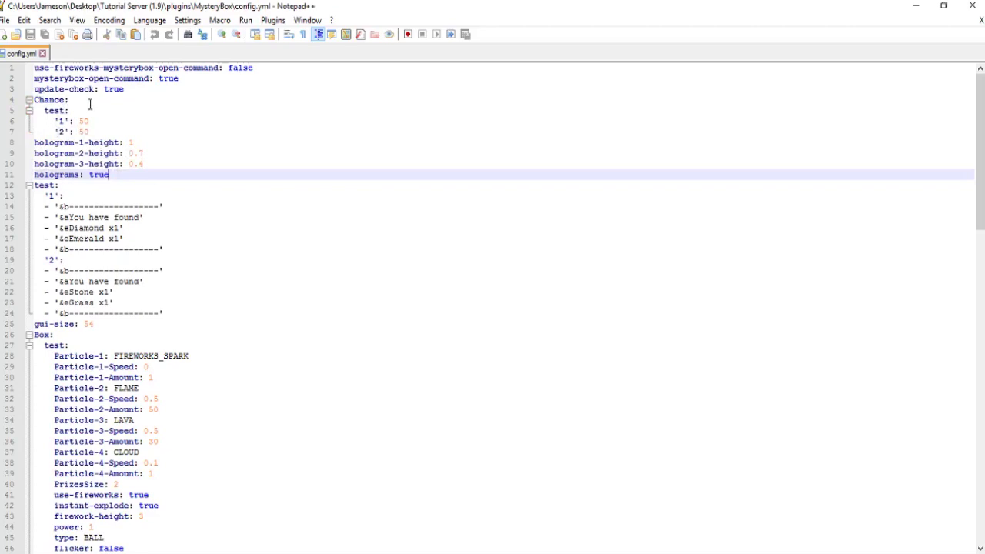
pyautogui.scroll(-20, 90, 222)
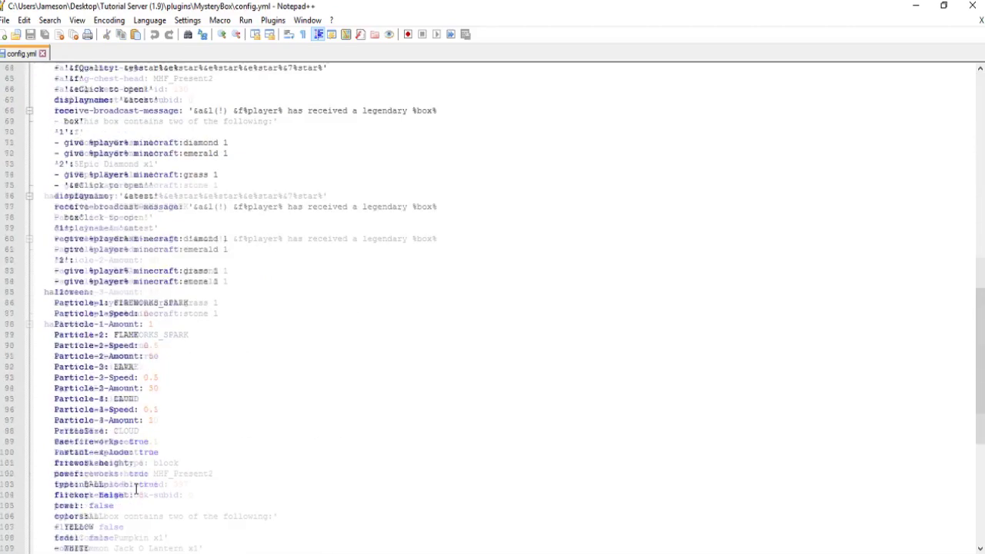
pyautogui.click(231, 536)
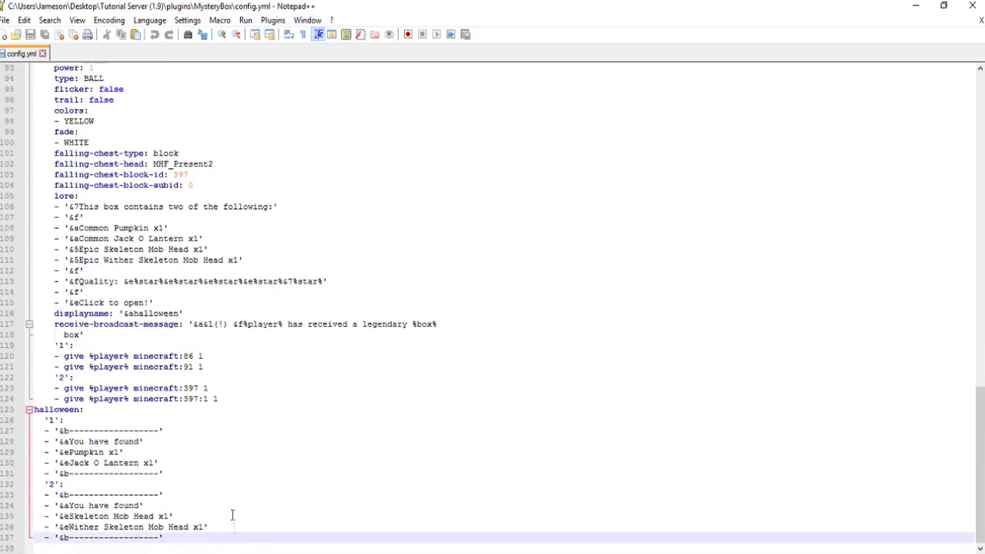
pyautogui.press('Return')
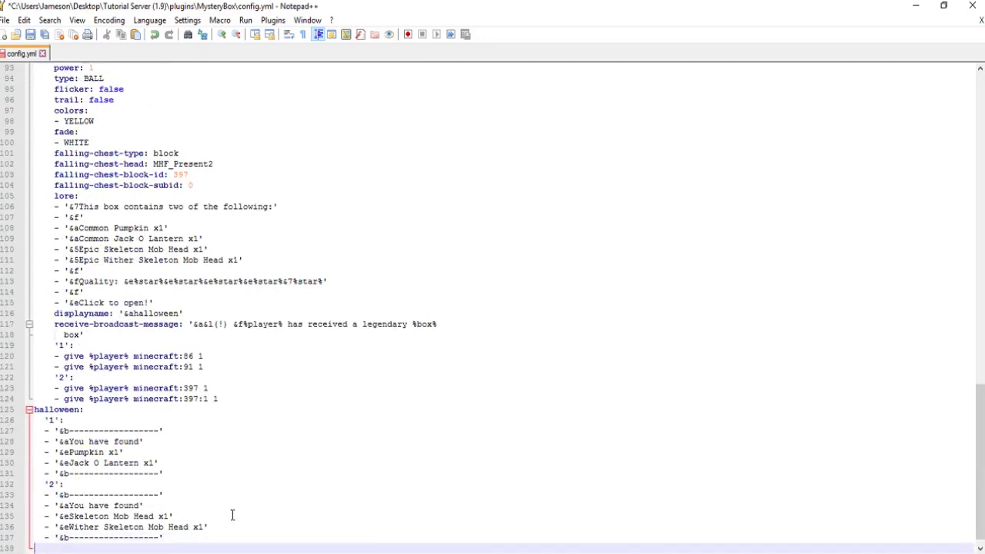
pyautogui.hotkey('ctrl', 'v')
# Step: Rename the pasted Chance entry's test key to halloween
pyautogui.click(67, 484)
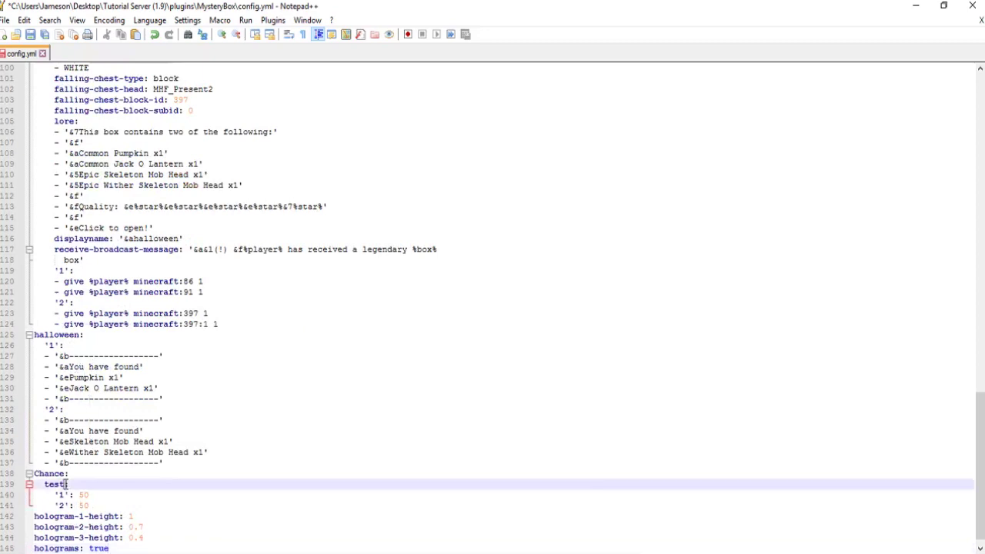
pyautogui.write('halloween:')
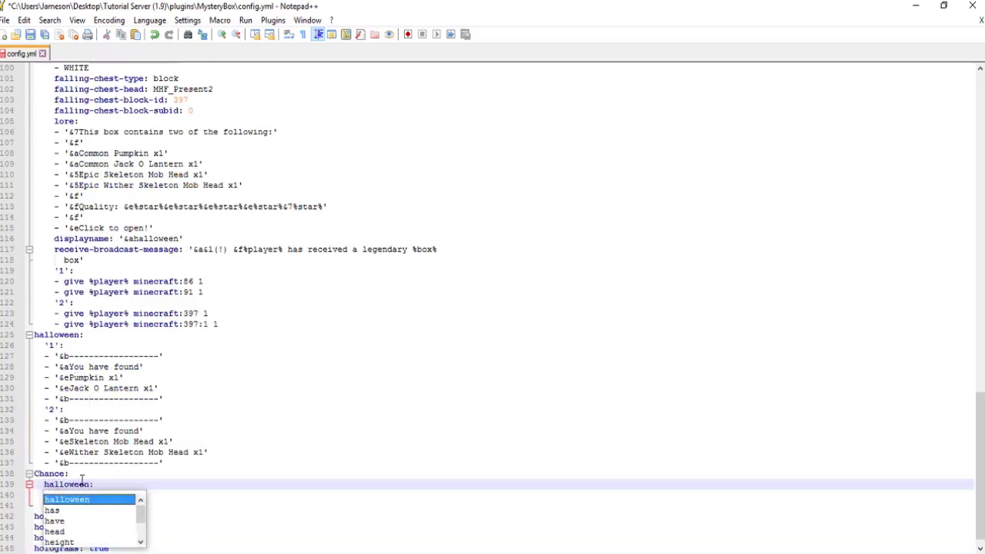
pyautogui.click(123, 441)
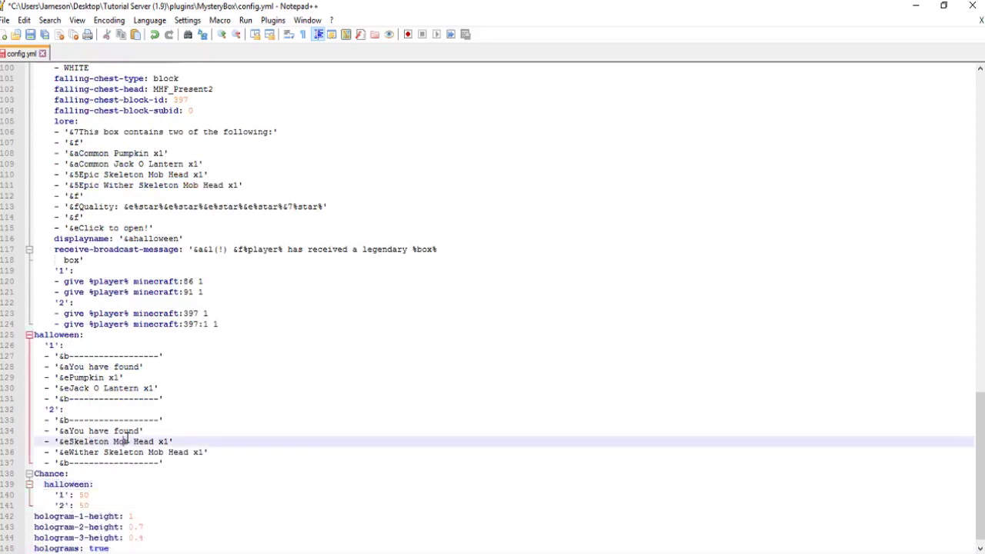
# Step: Save config.yml, then in Minecraft walk back and up to the two Mystery Vaults showing 1 available
pyautogui.click(30, 35)
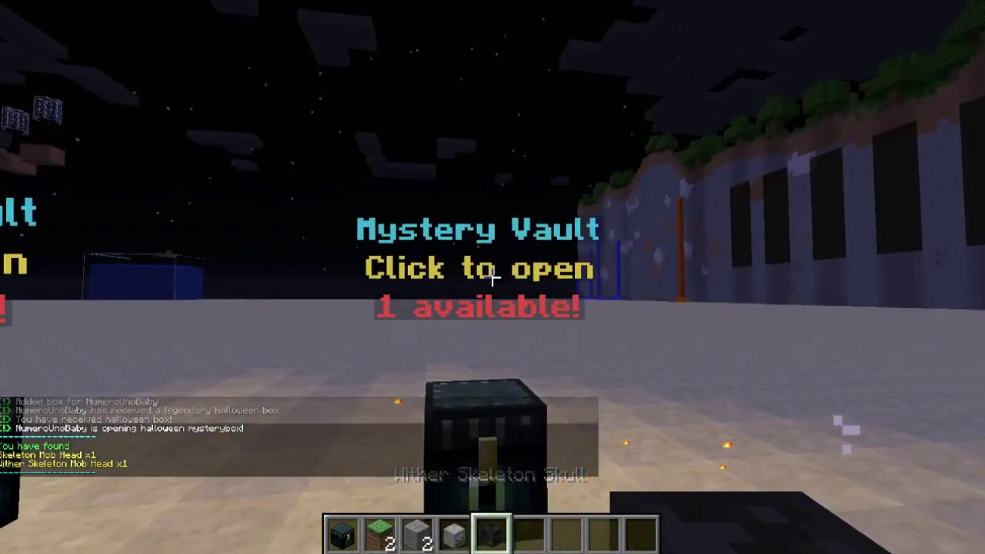
pyautogui.press('s')
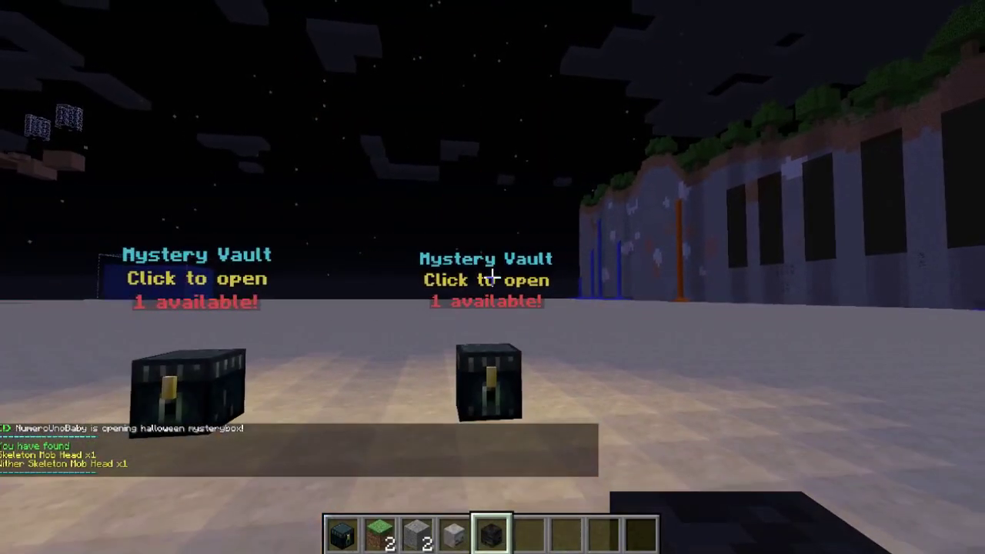
pyautogui.press('s')
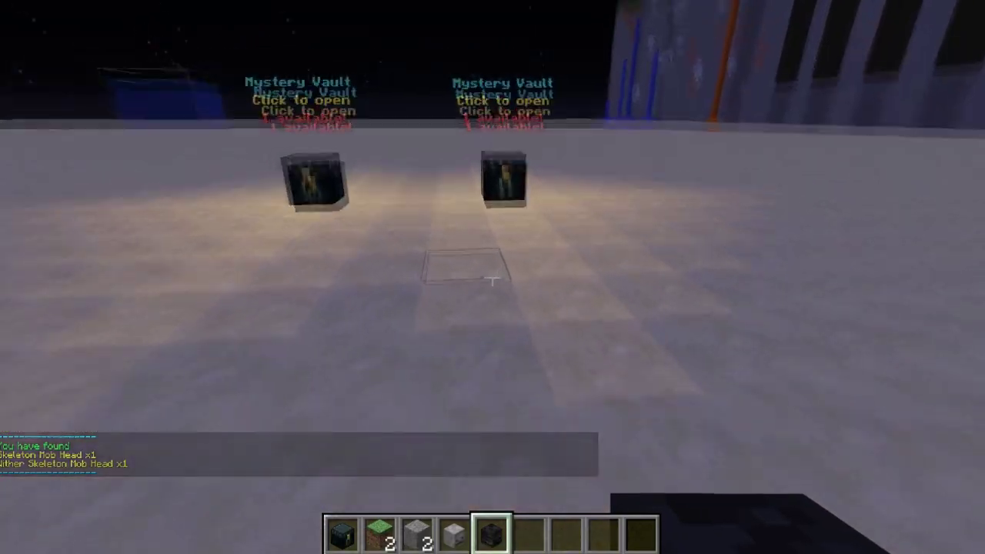
pyautogui.press('w')
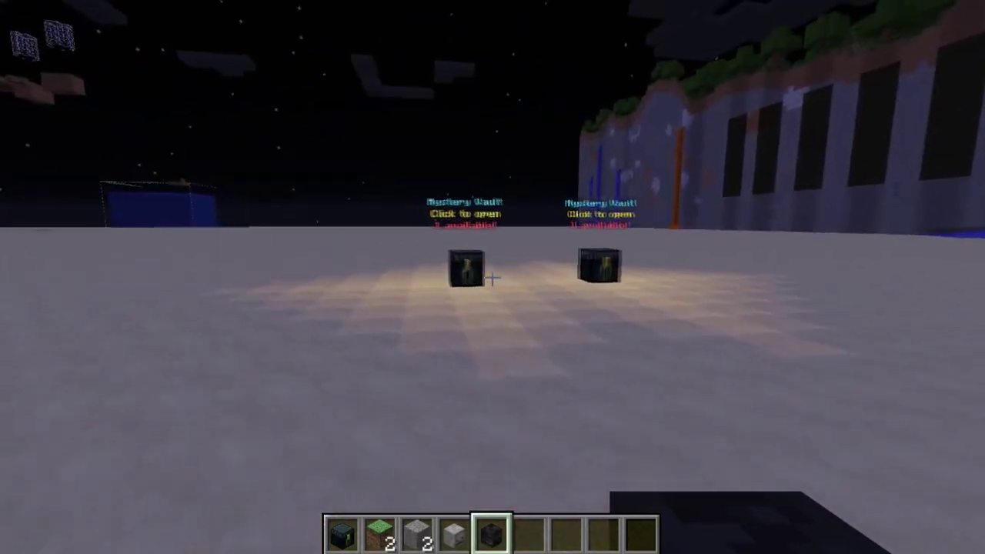
pyautogui.press('w')
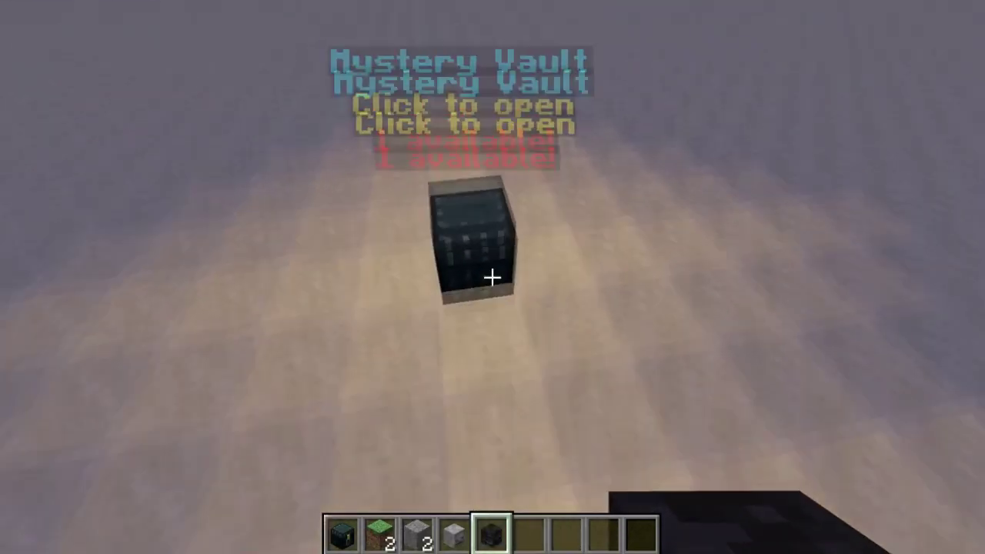